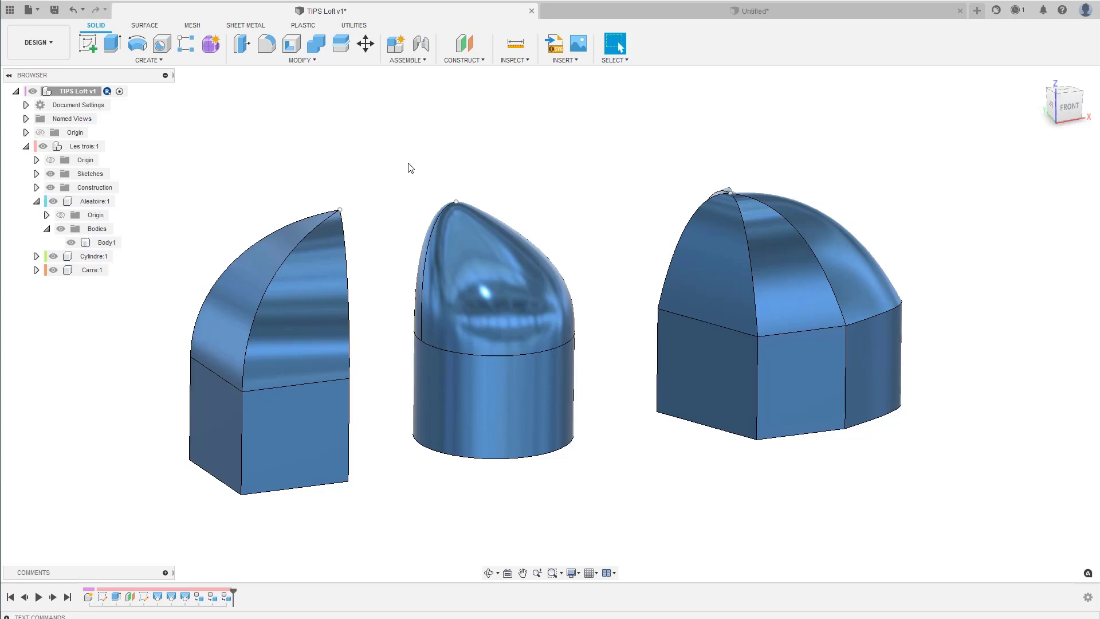
Start the 3D Print command from the design shortcuts and move its dialog clear of the models
key(s)
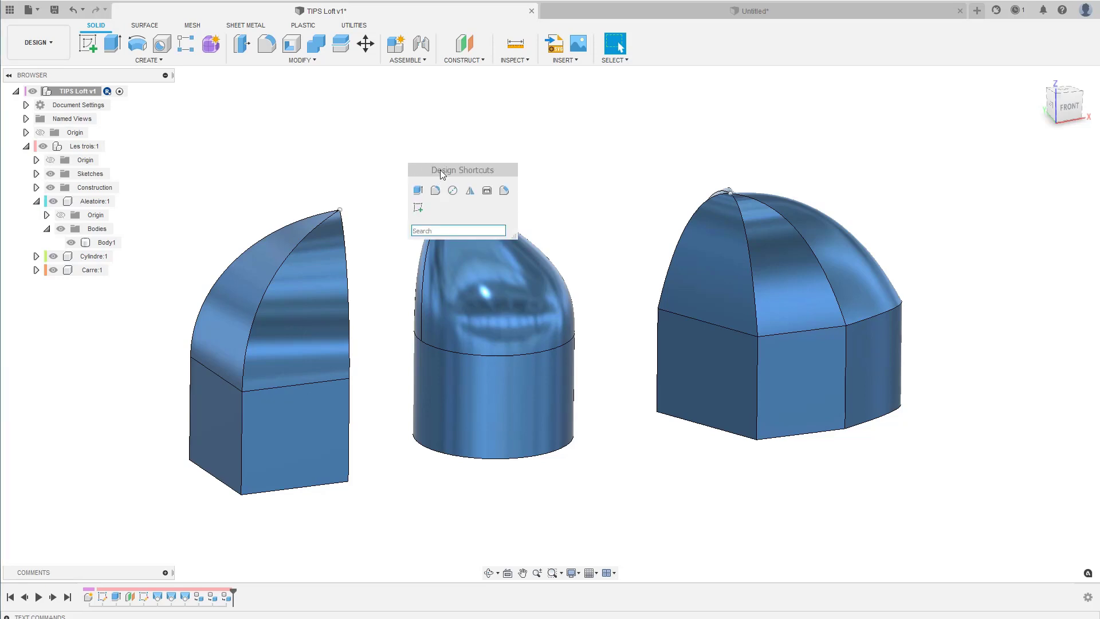
drag(440, 170, 393, 109)
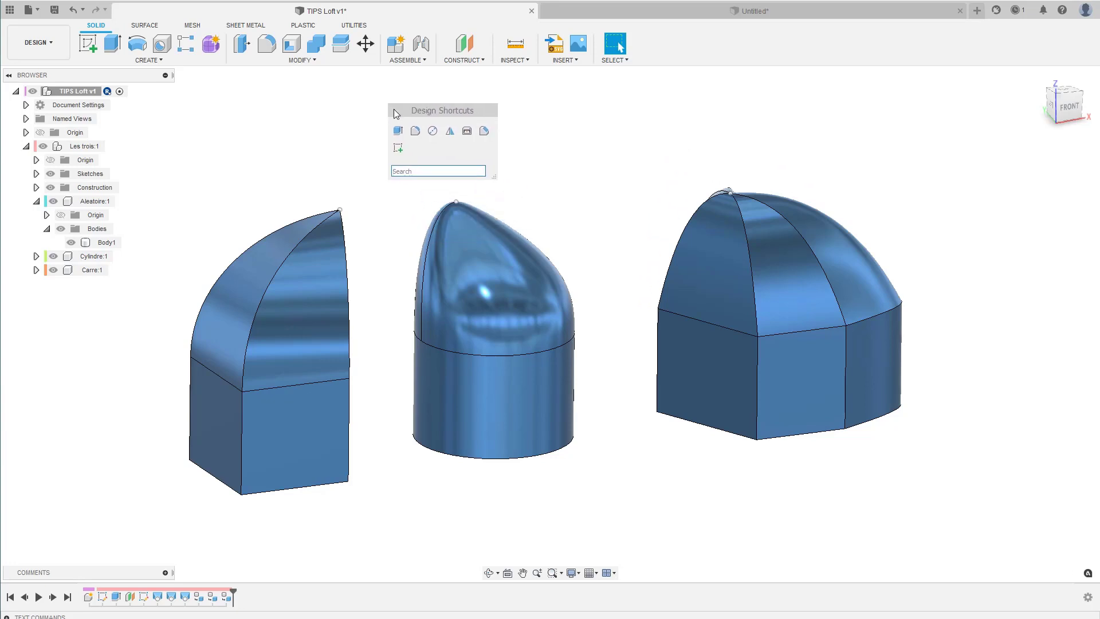
key(s)
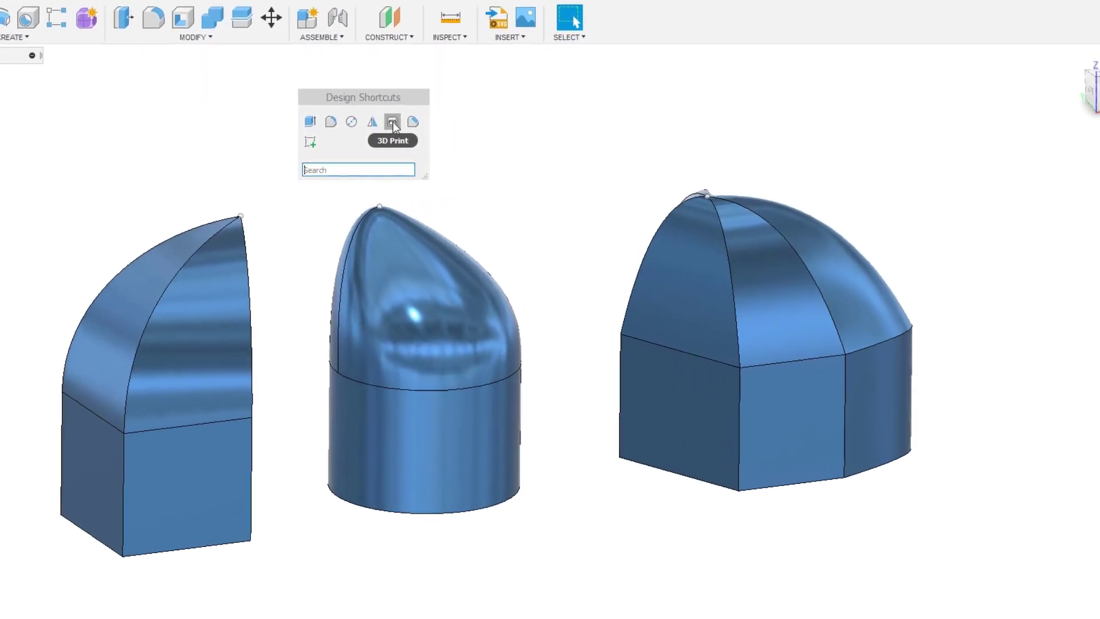
click(392, 122)
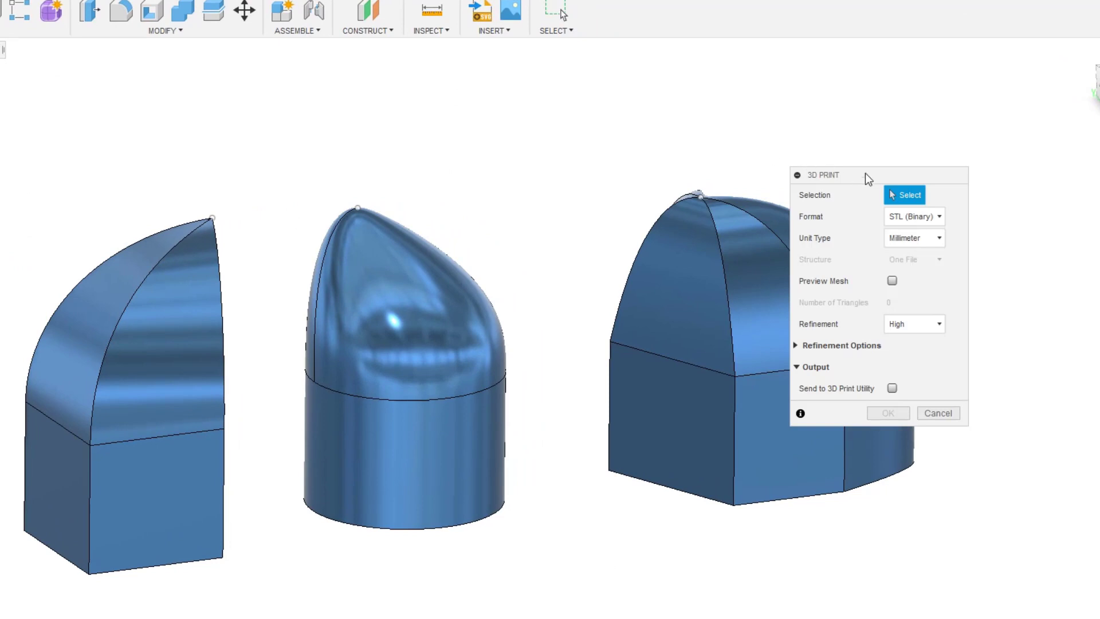
drag(865, 173, 972, 165)
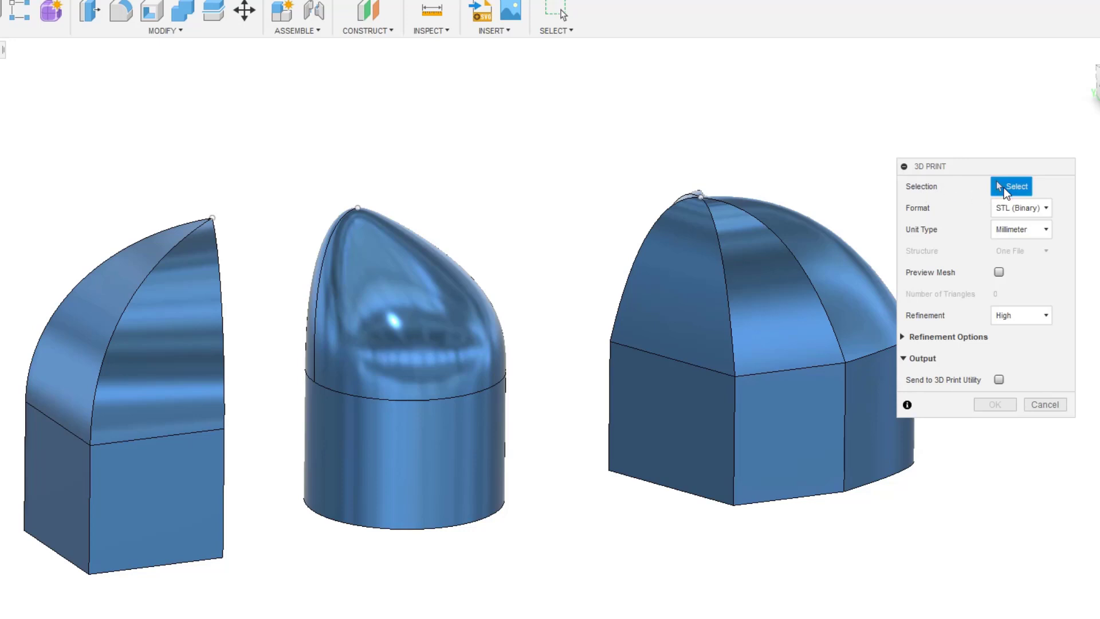
Try the 3MF export format, then return the format to STL (Binary)
click(1004, 209)
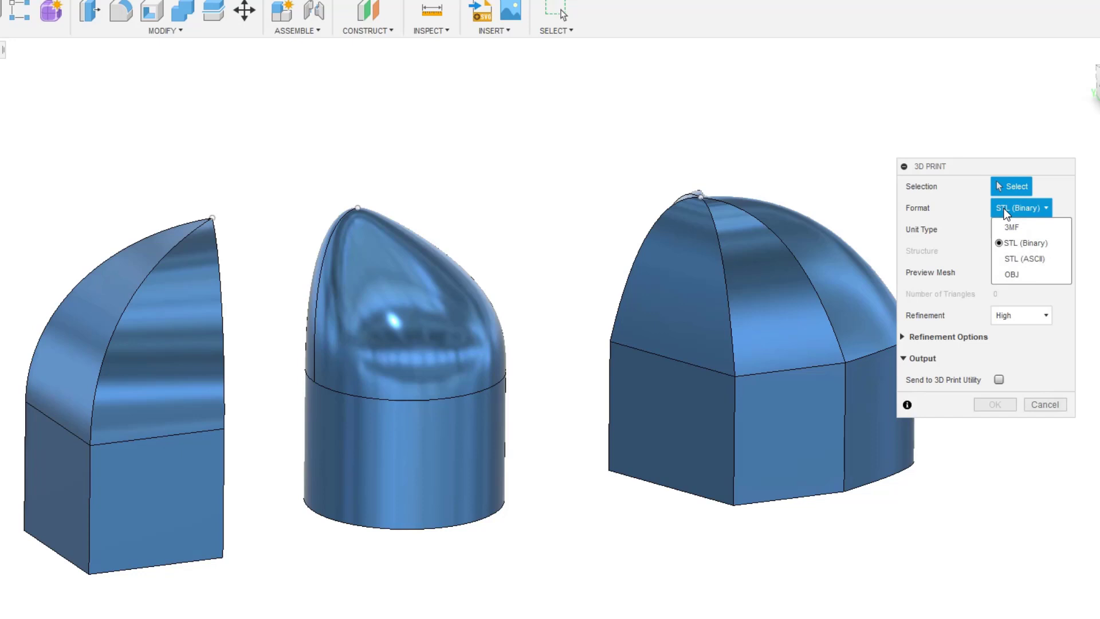
click(1038, 248)
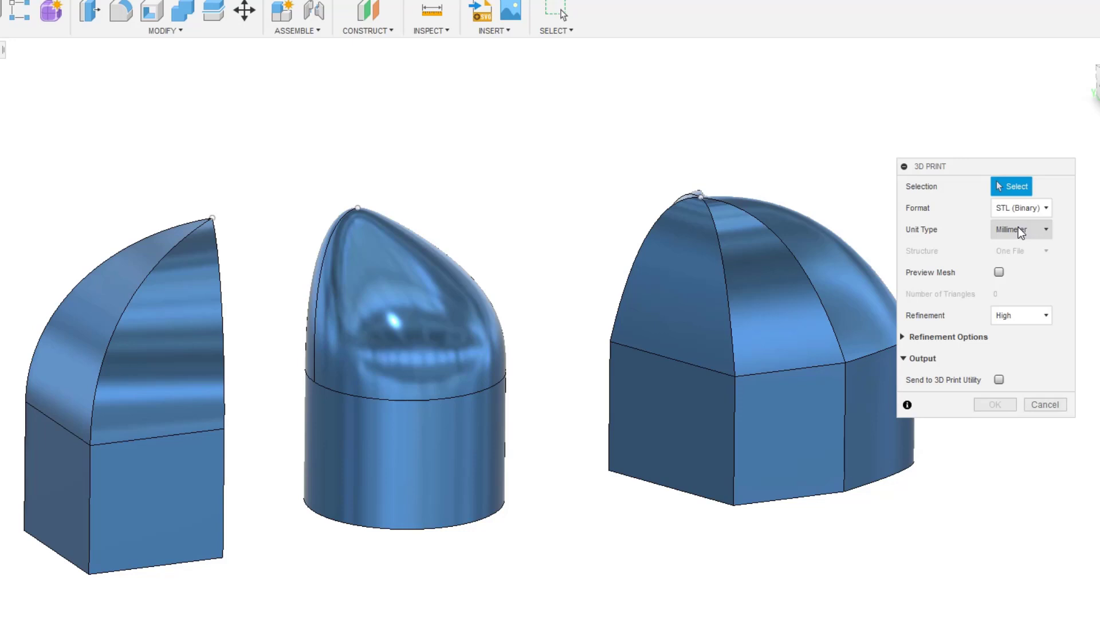
click(1012, 210)
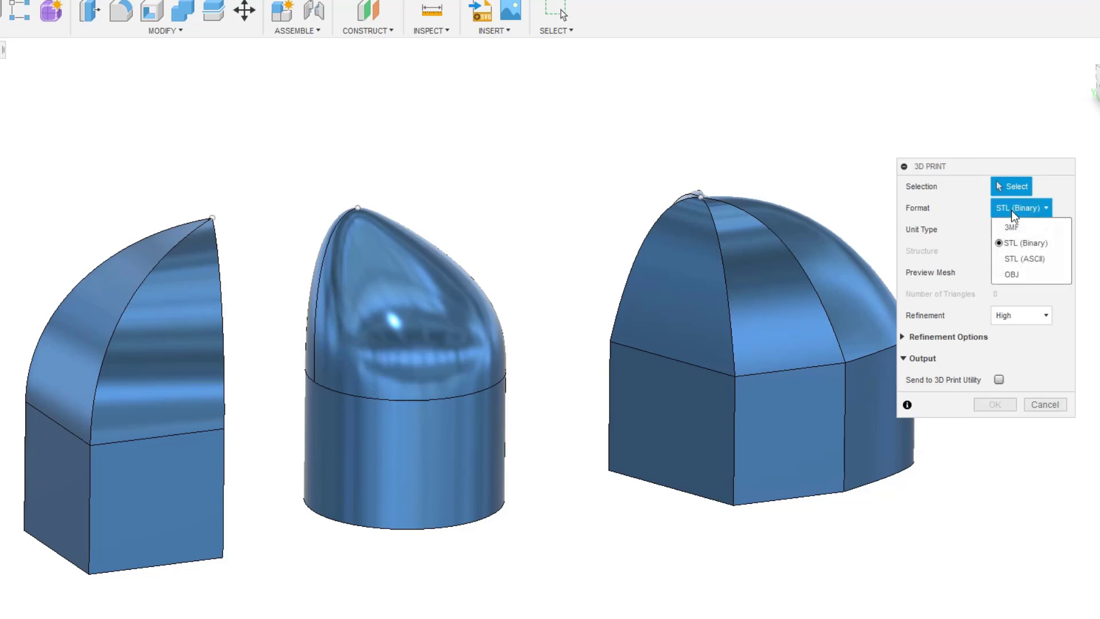
click(1019, 227)
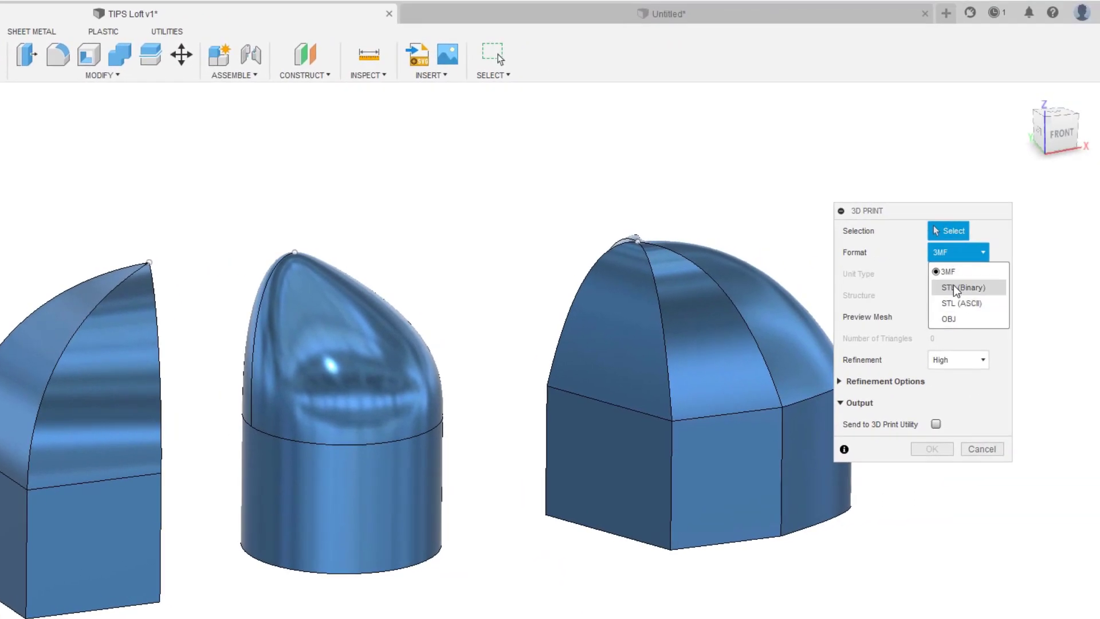
click(953, 288)
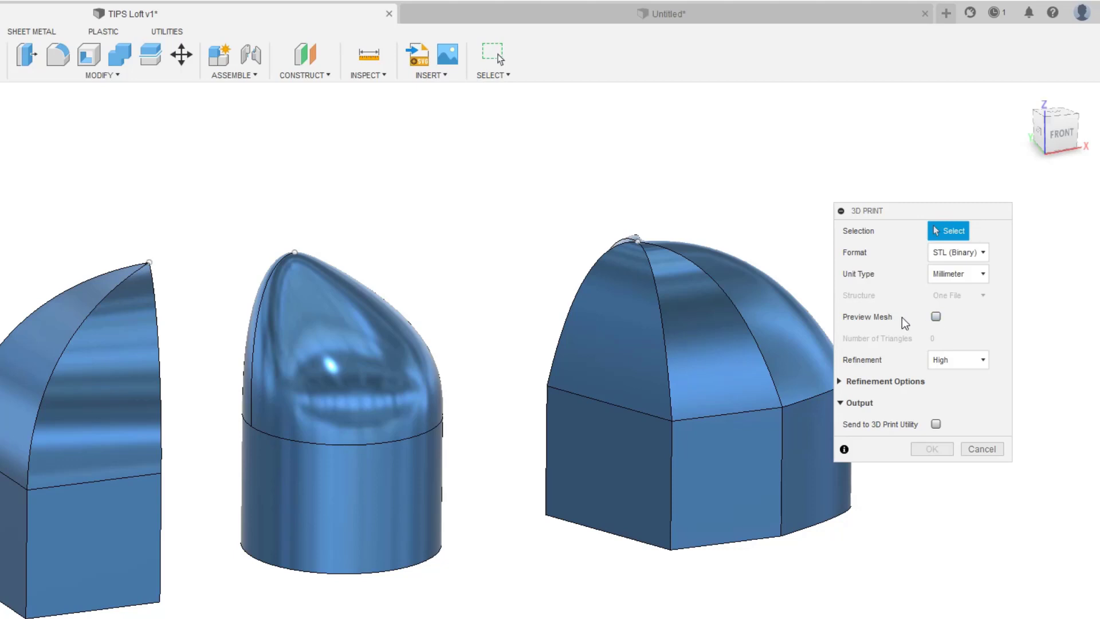
Enable the mesh preview and select the middle body with the cylindrical base for 3D printing
click(936, 317)
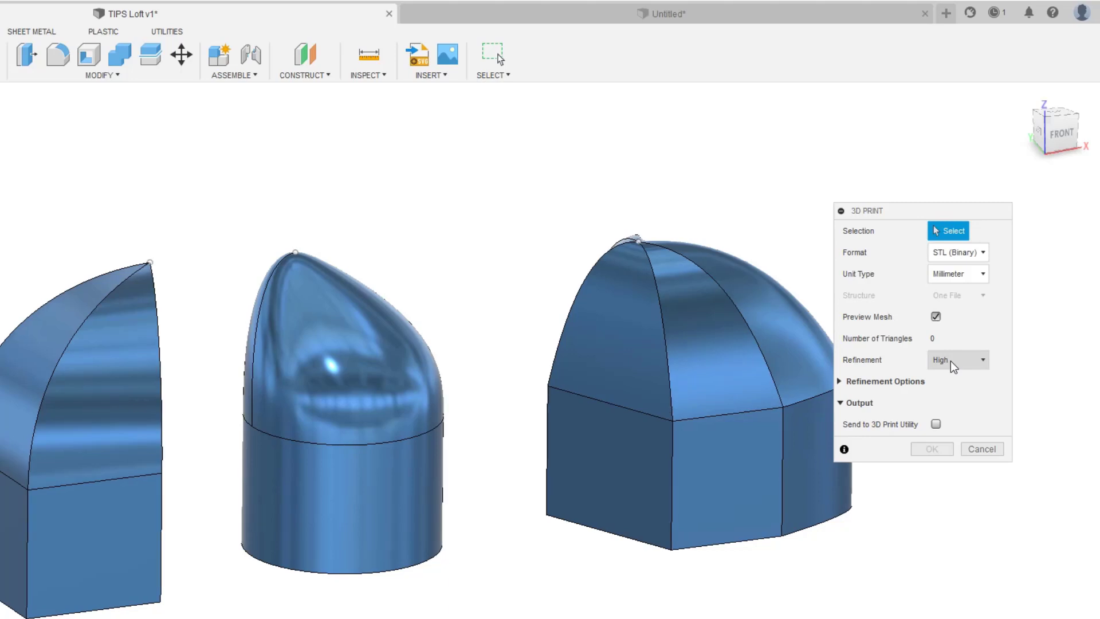
click(353, 483)
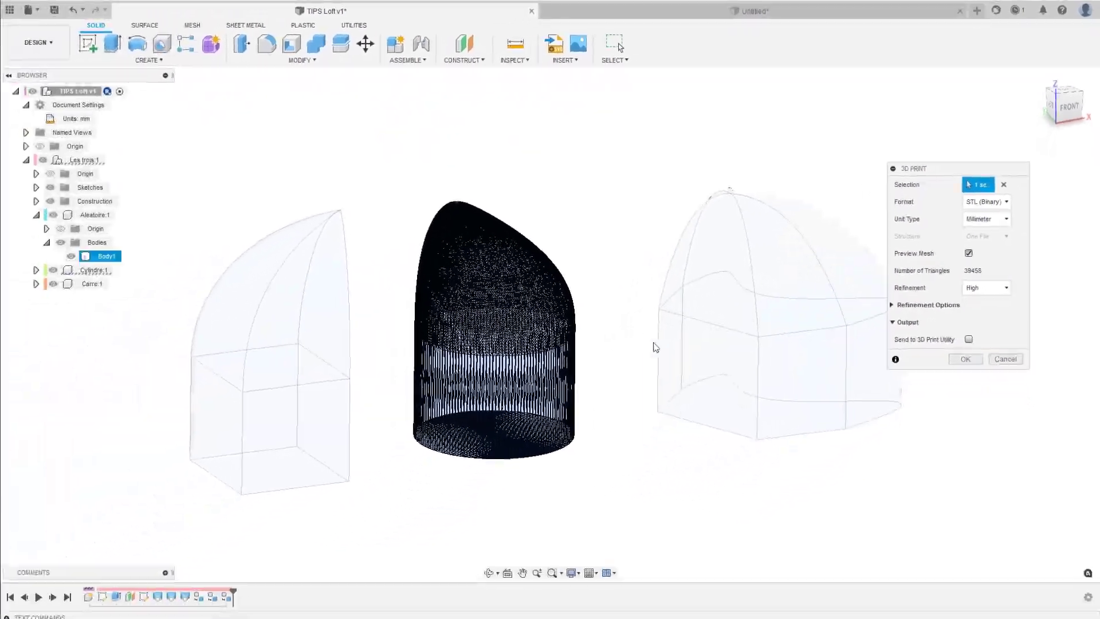
Examine the triangle density of the previewed mesh on the cylinder's wall and circular base
scroll(629, 380, up, 4)
scroll(628, 380, up, 5)
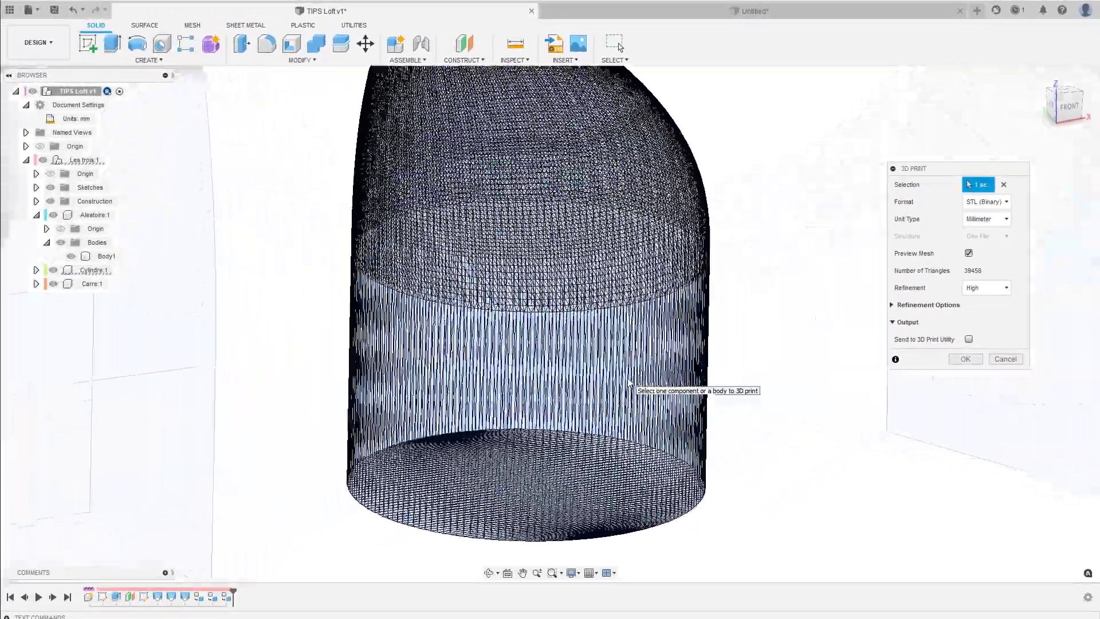
scroll(629, 380, up, 5)
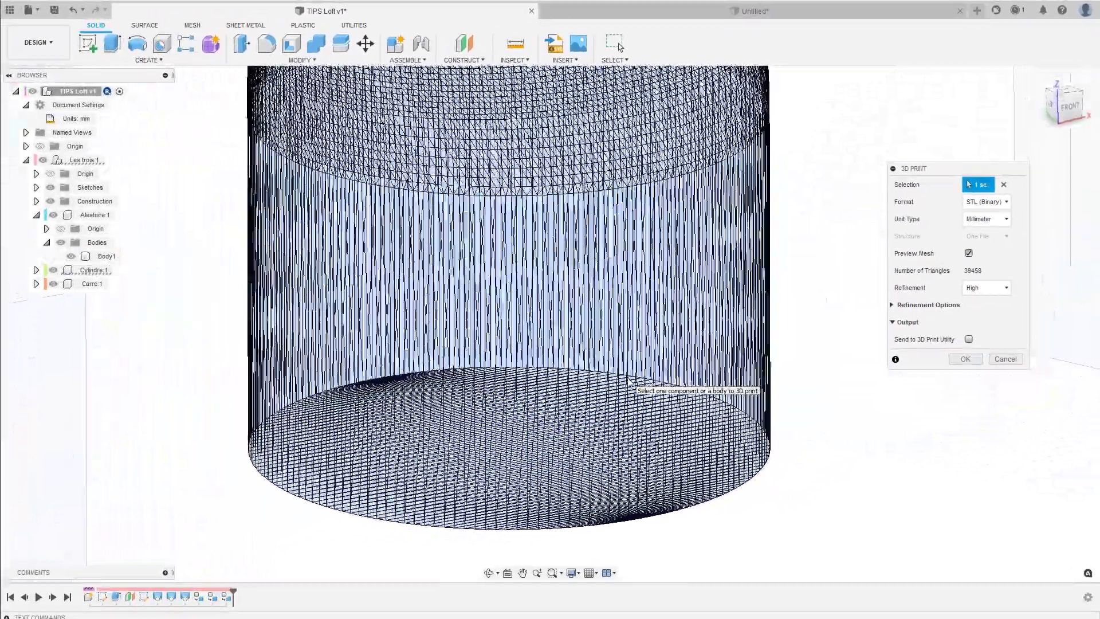
scroll(628, 380, up, 3)
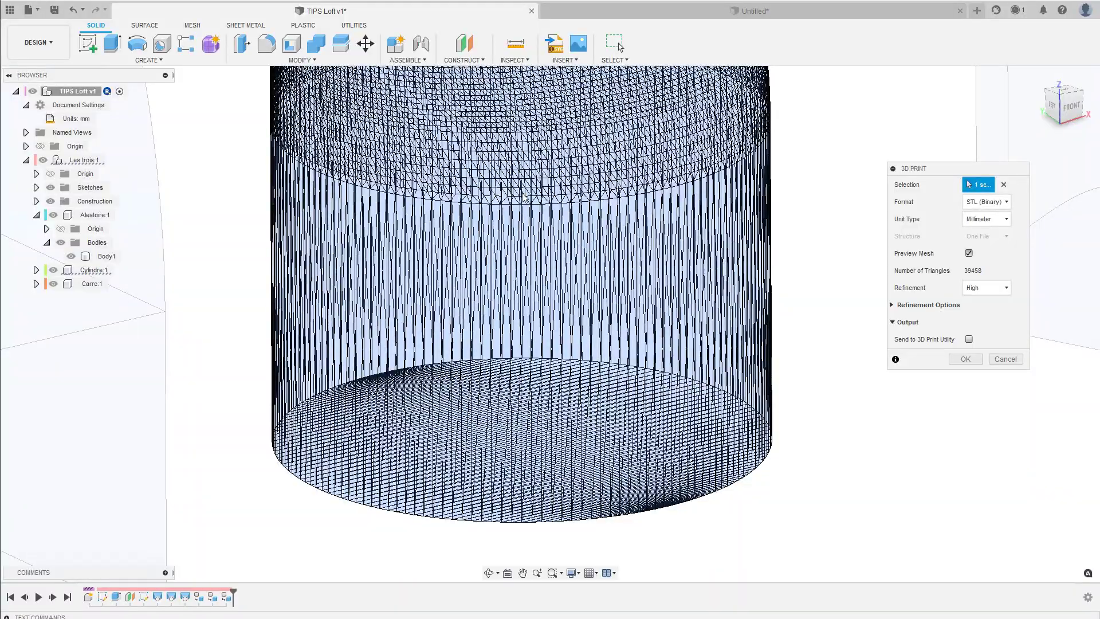
scroll(538, 207, up, 6)
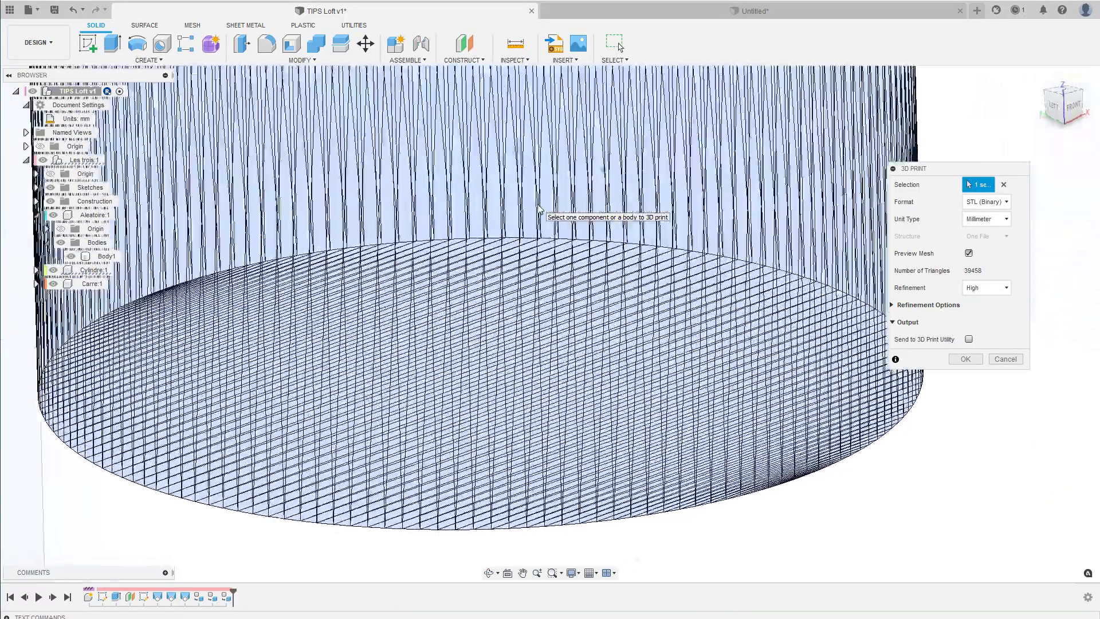
scroll(538, 207, down, 5)
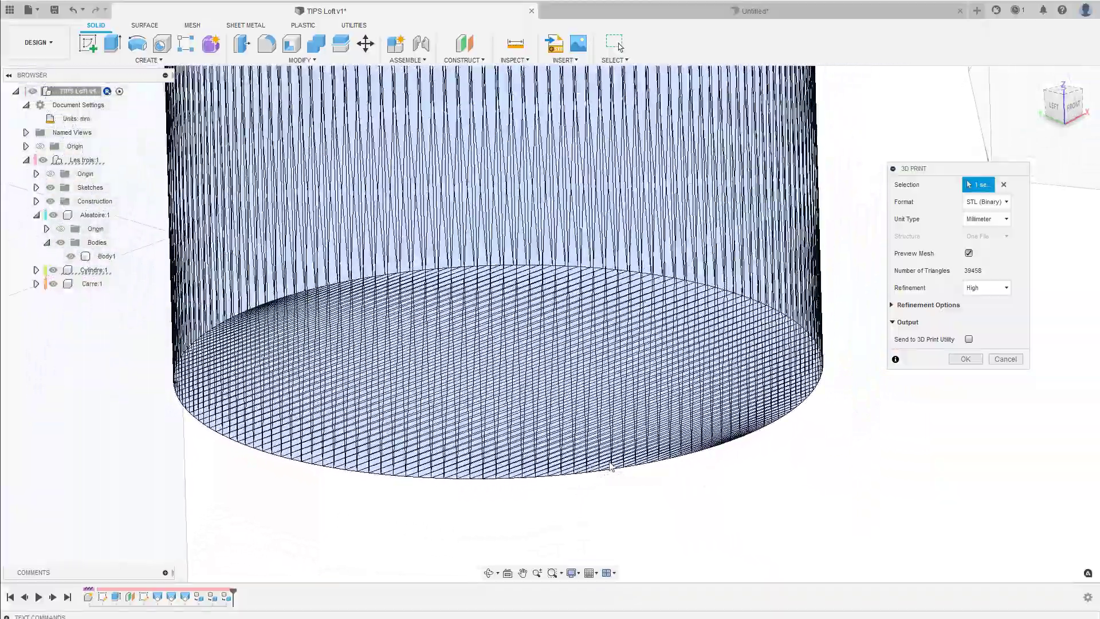
scroll(717, 443, up, 5)
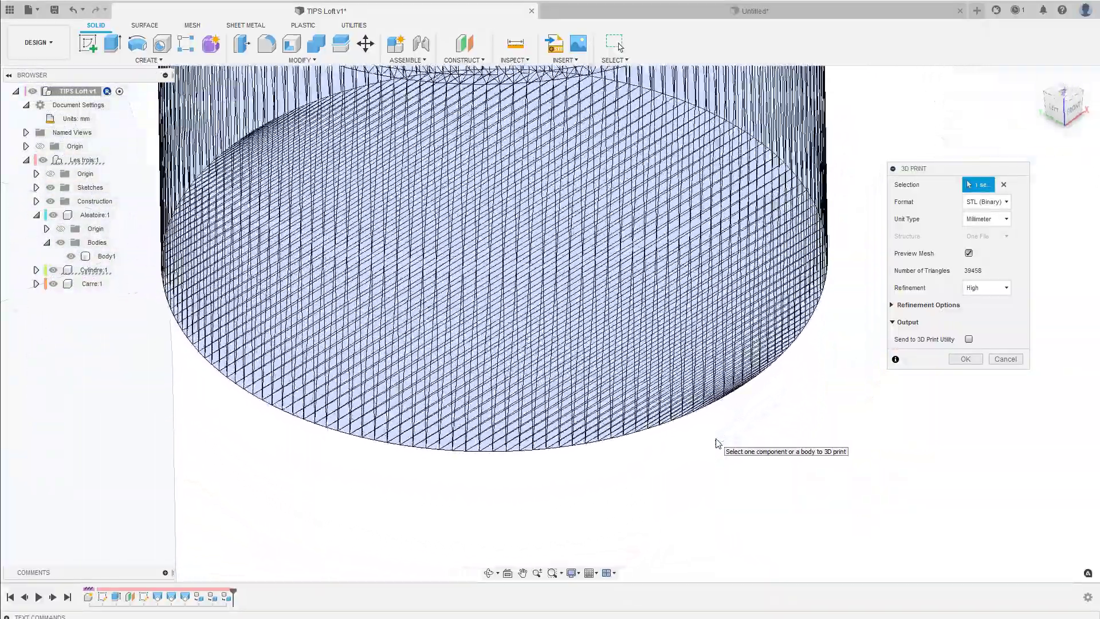
scroll(716, 443, up, 3)
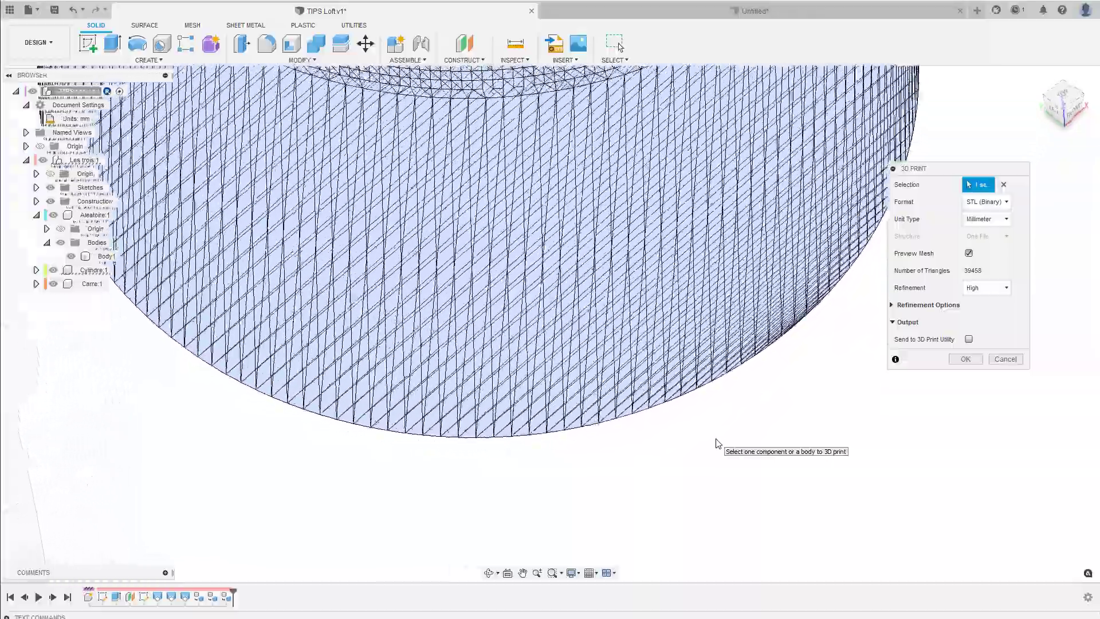
scroll(716, 442, down, 5)
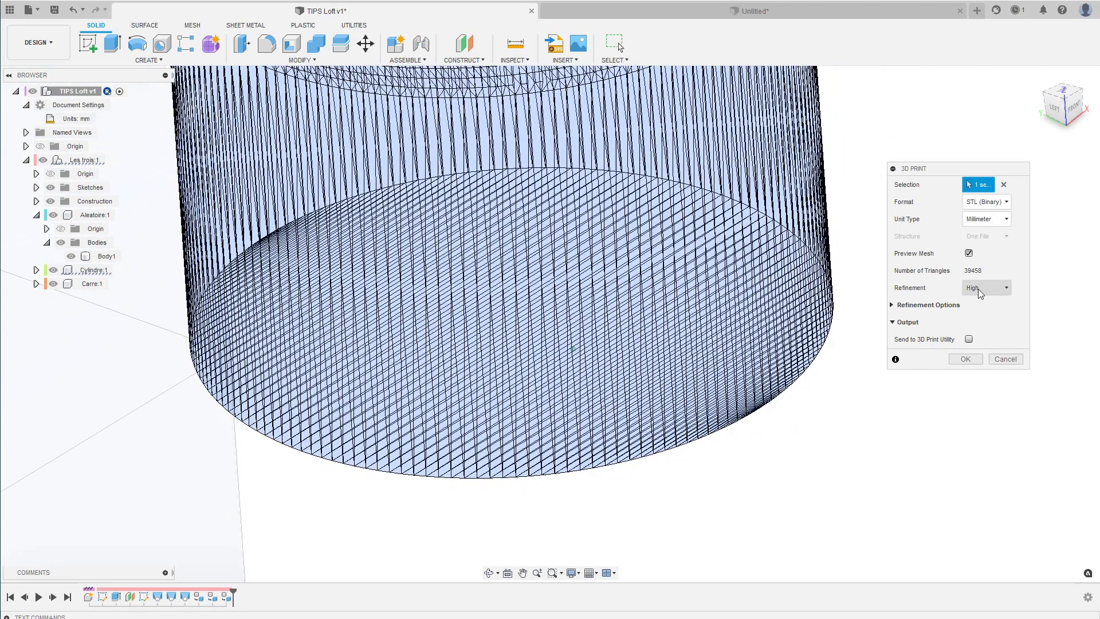
Set the mesh refinement to Low and examine the facets along the base's circular edge
click(978, 288)
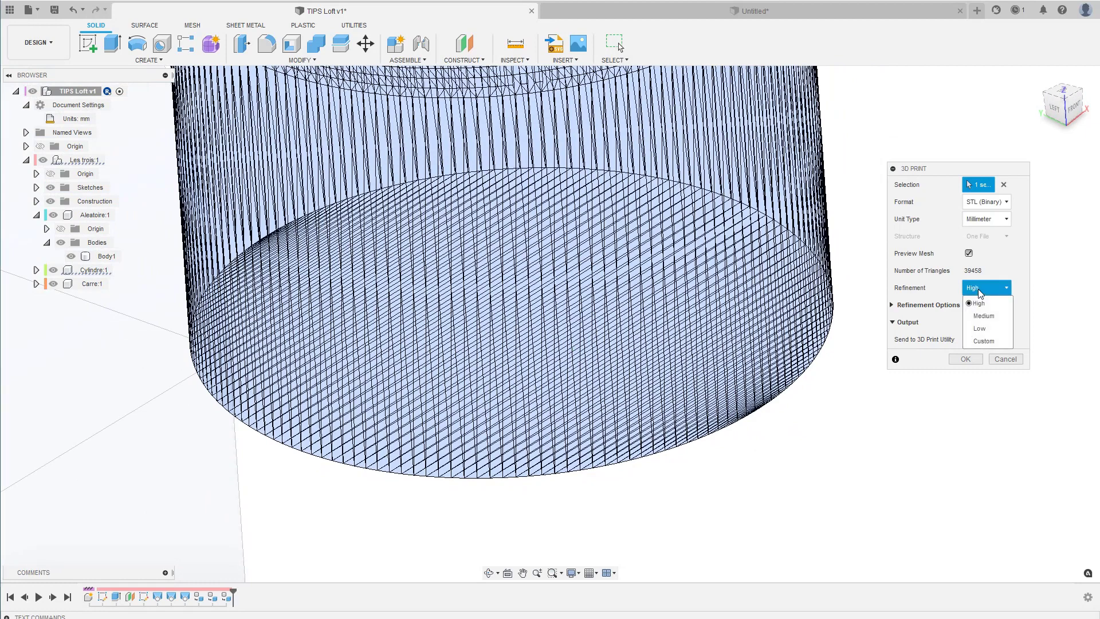
click(981, 328)
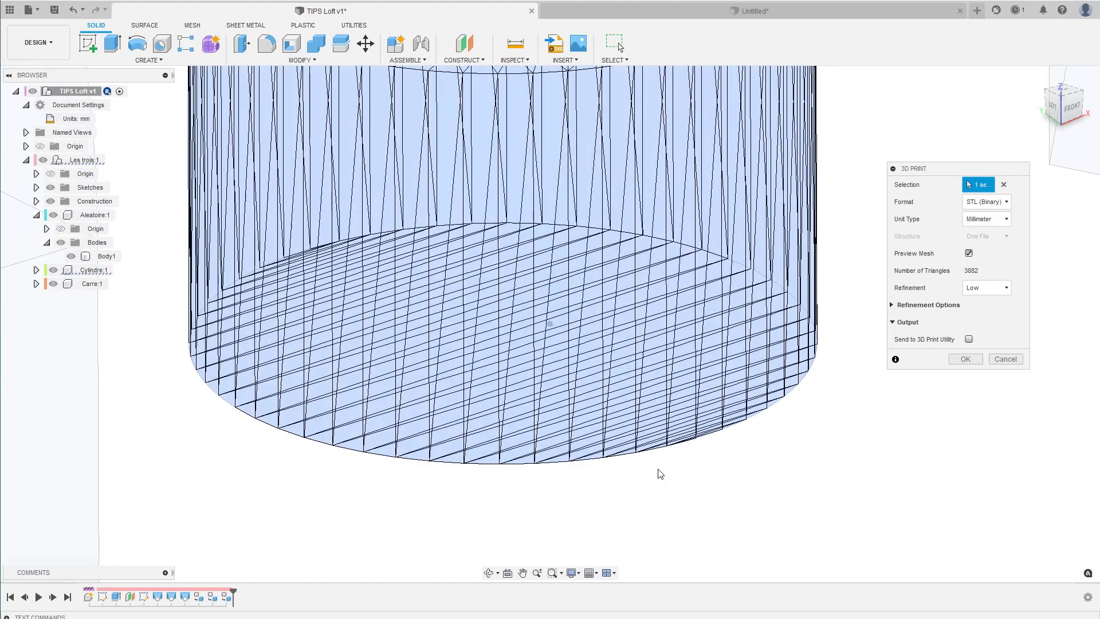
scroll(659, 473, up, 5)
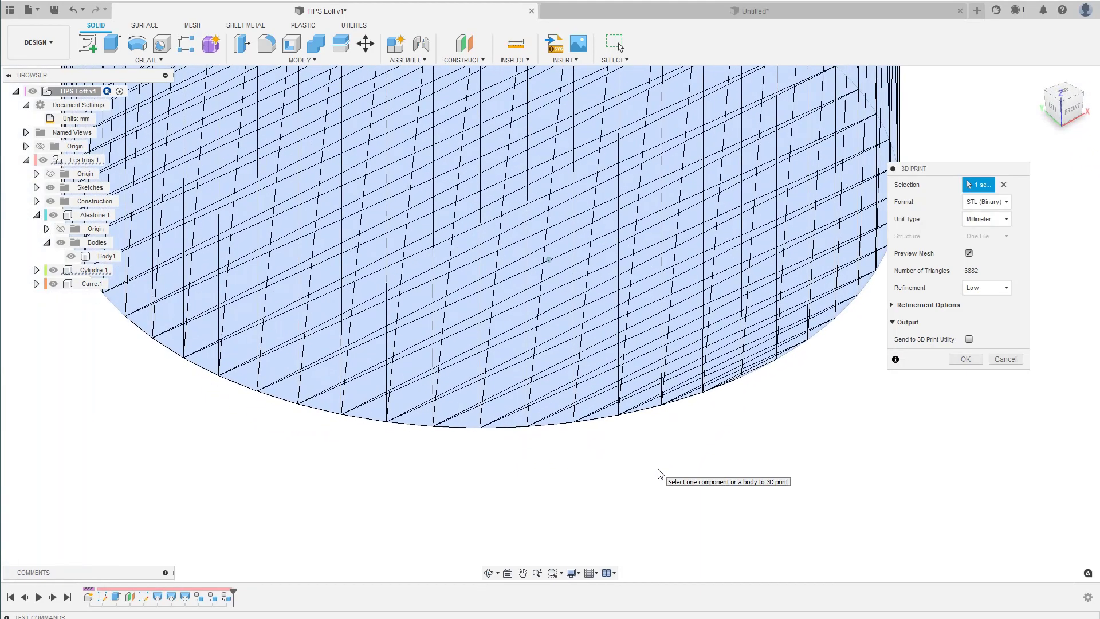
scroll(659, 473, up, 5)
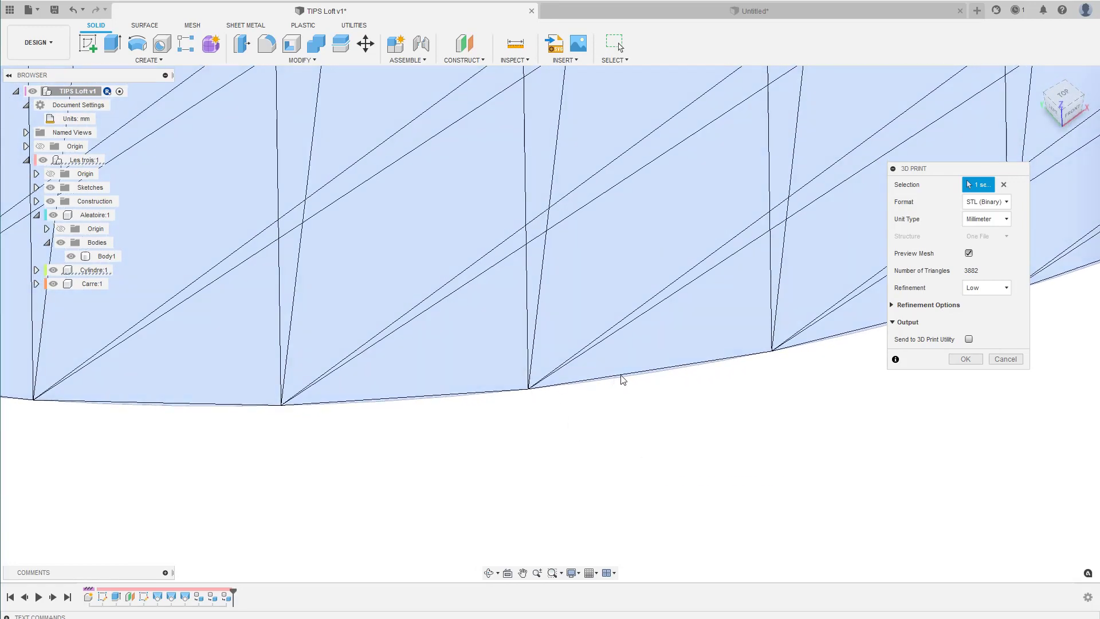
middle_drag(775, 351, 726, 360)
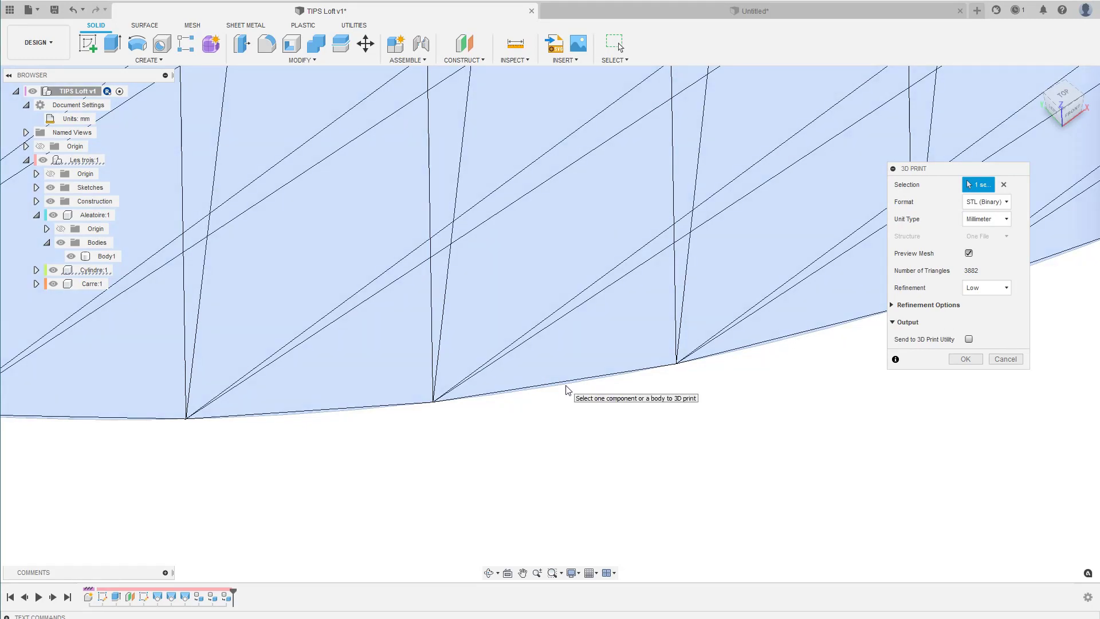
scroll(566, 390, down, 5)
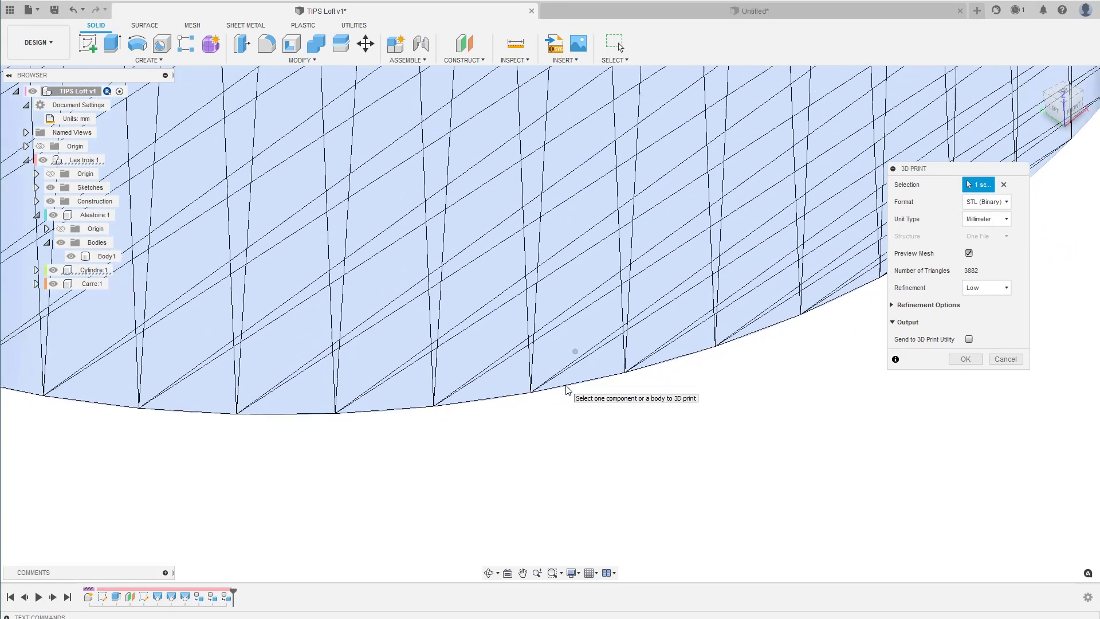
scroll(566, 389, down, 2)
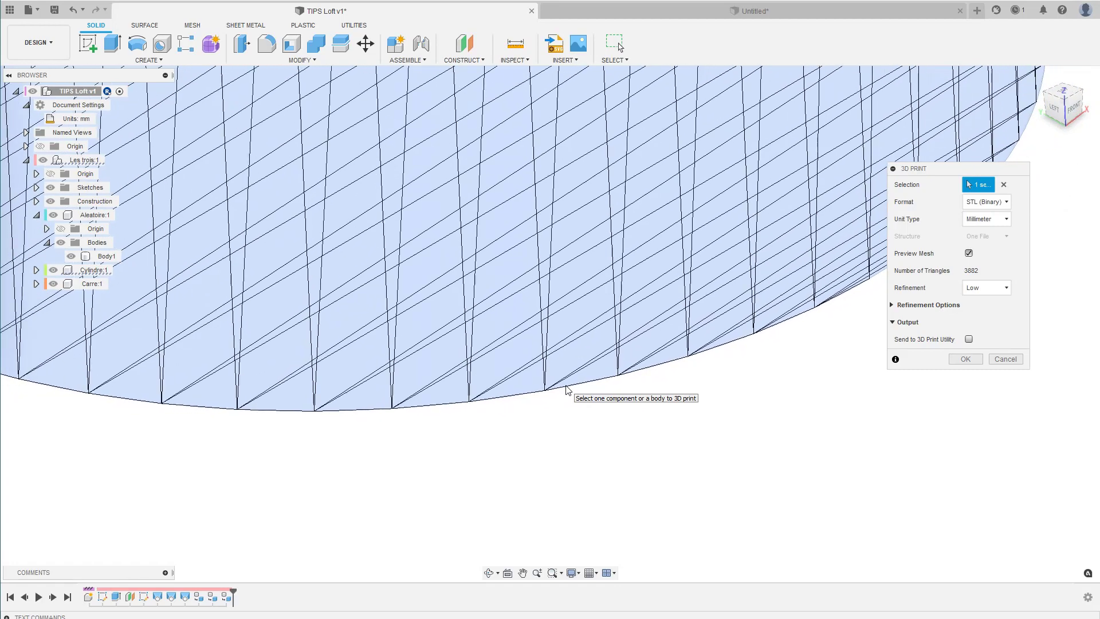
scroll(566, 390, down, 2)
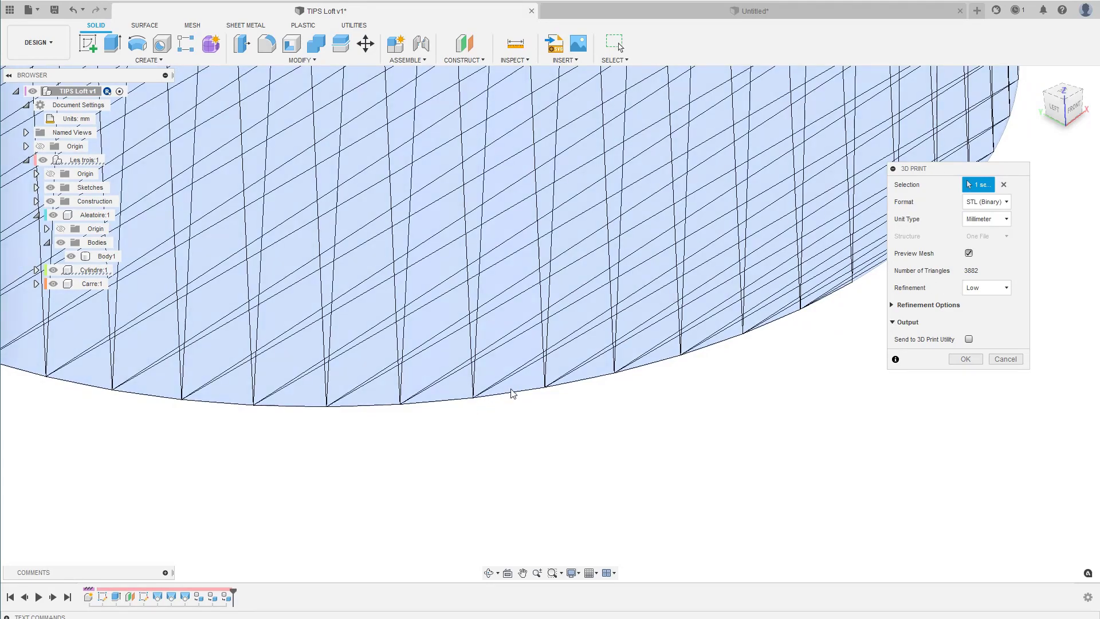
scroll(547, 404, down, 6)
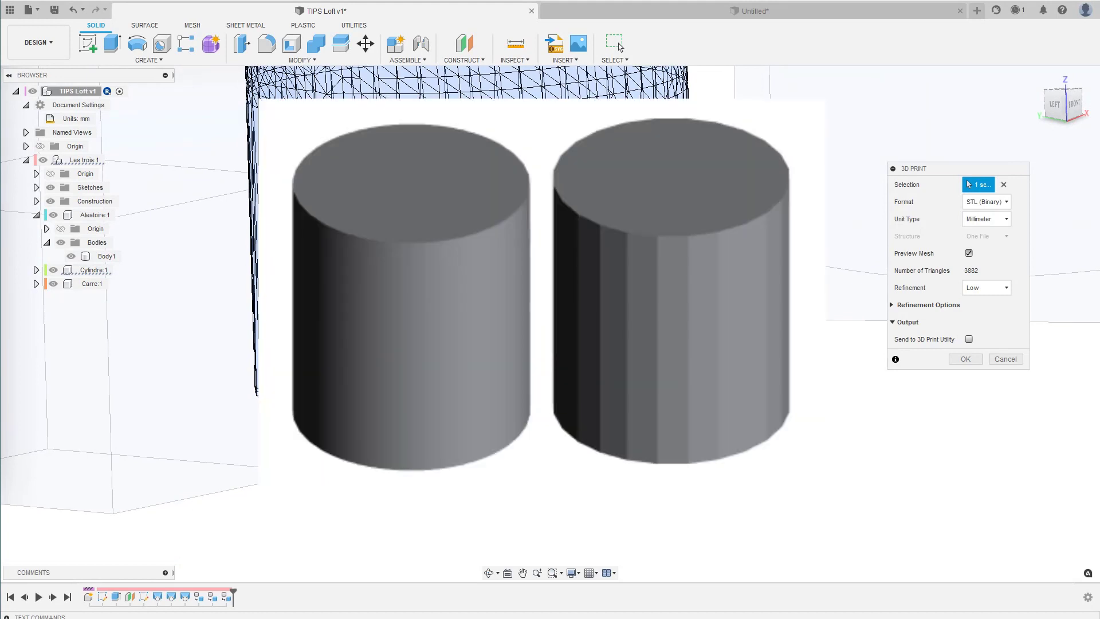
Set the mesh refinement to High for the selected body
click(982, 290)
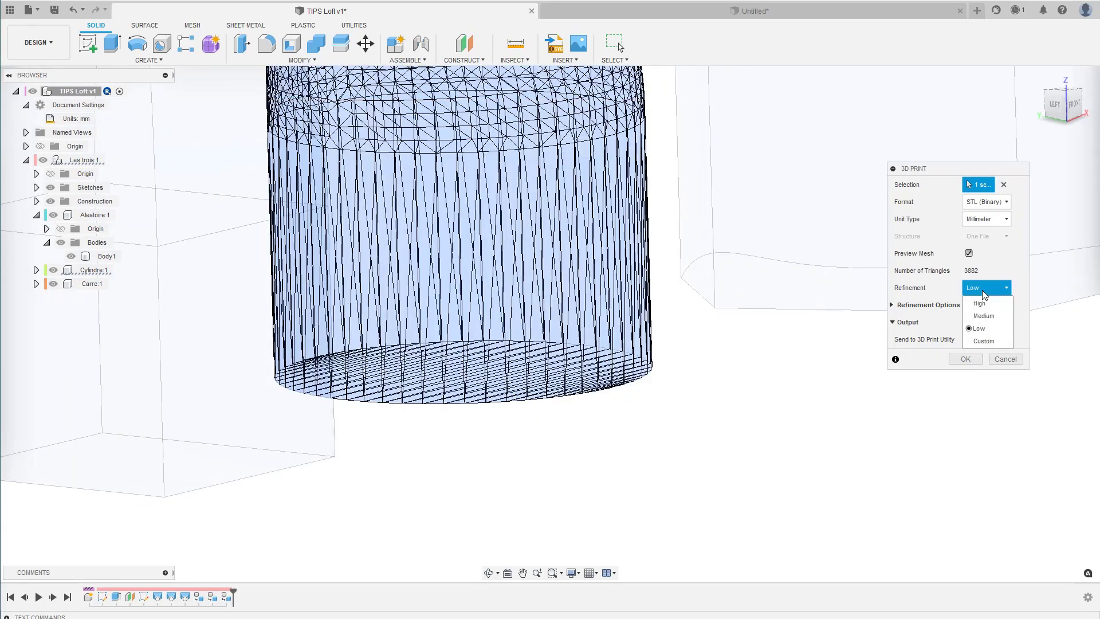
click(980, 304)
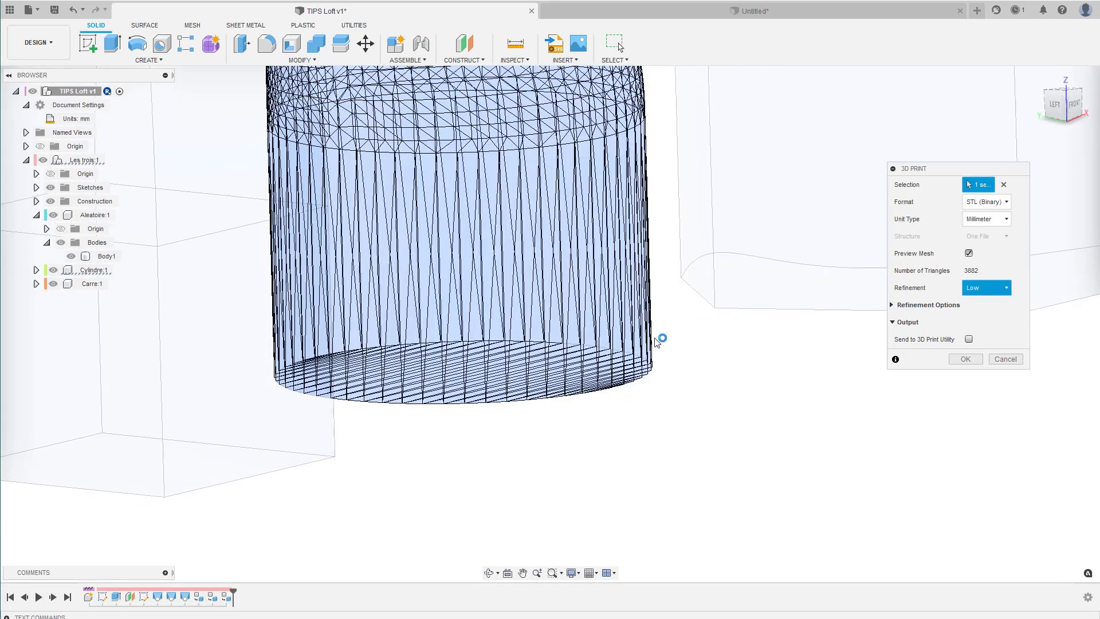
scroll(557, 357, down, 3)
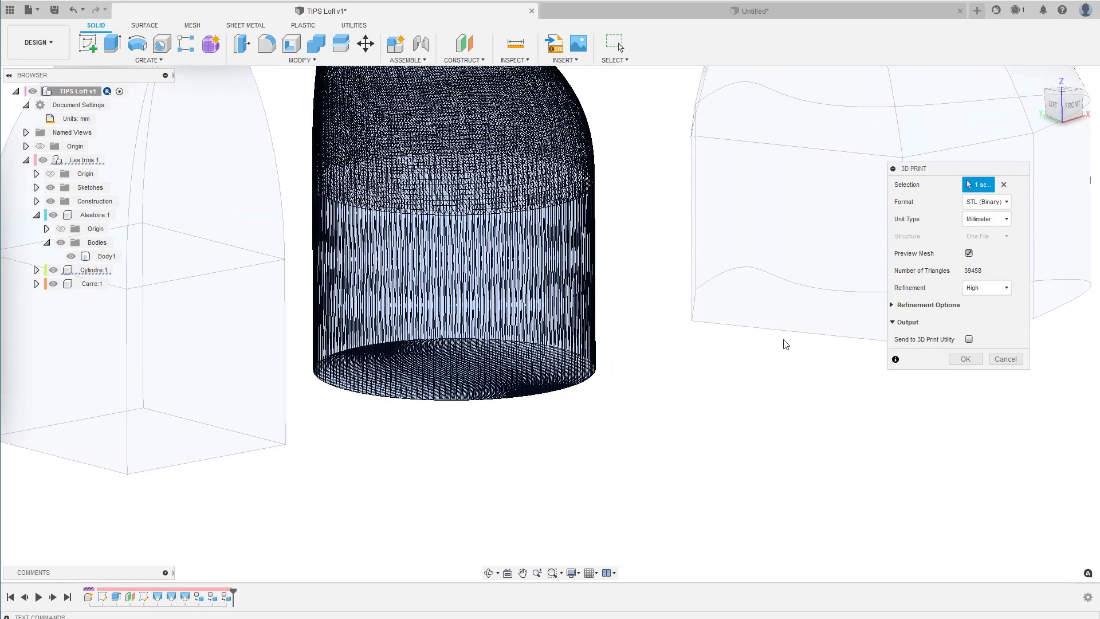
Review the detailed refinement options and enable sending the mesh to a 3D print utility
click(892, 305)
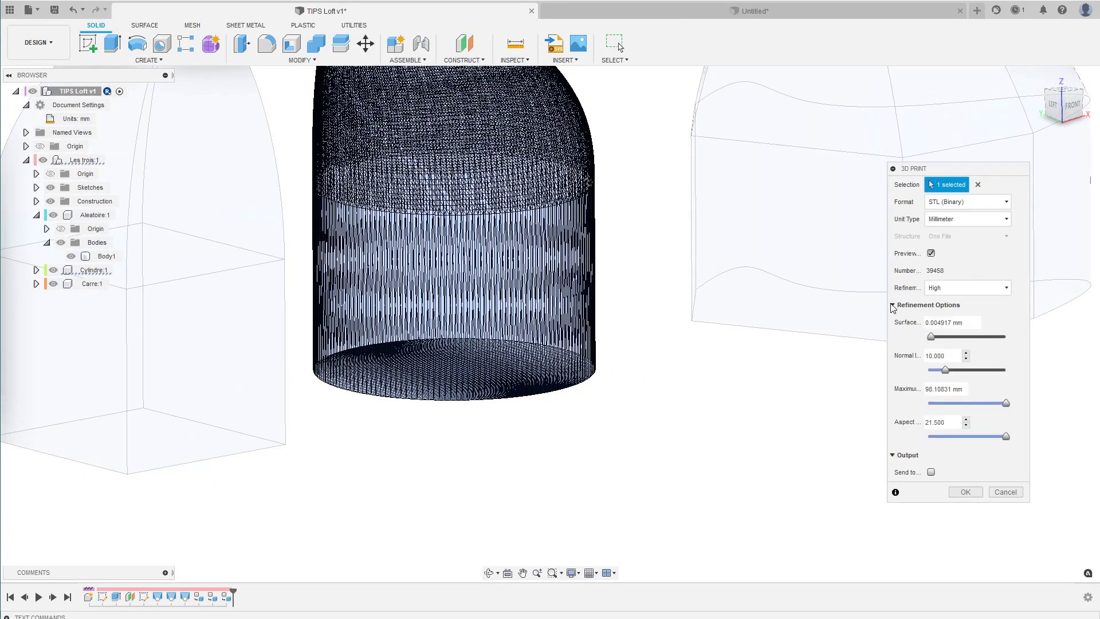
click(892, 306)
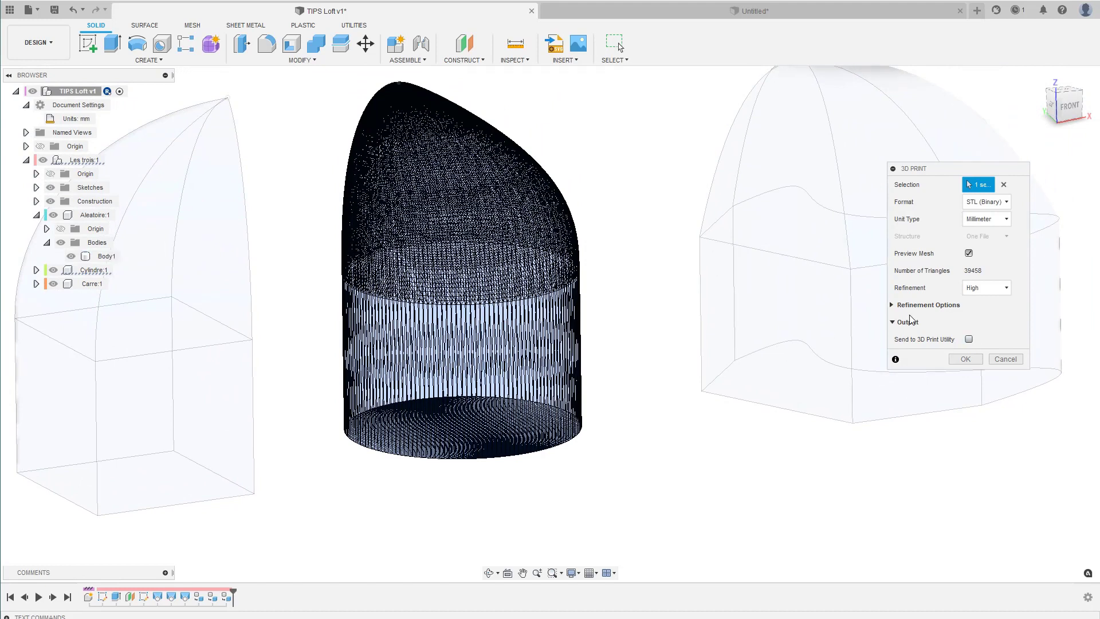
click(969, 339)
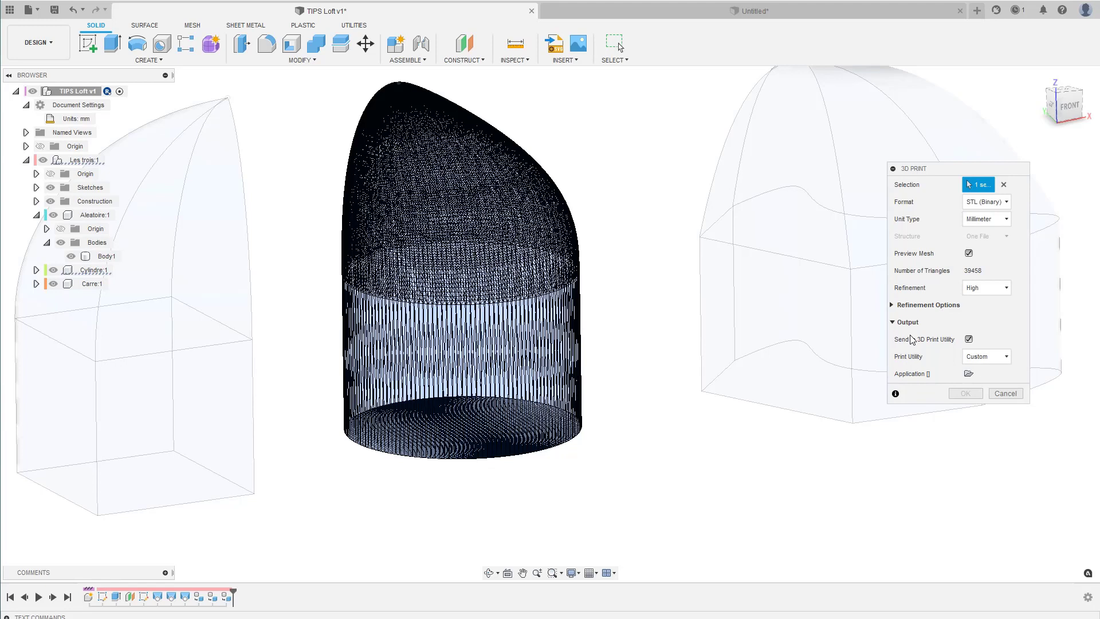
Disable sending the mesh to a 3D print utility and turn off the mesh preview
click(969, 339)
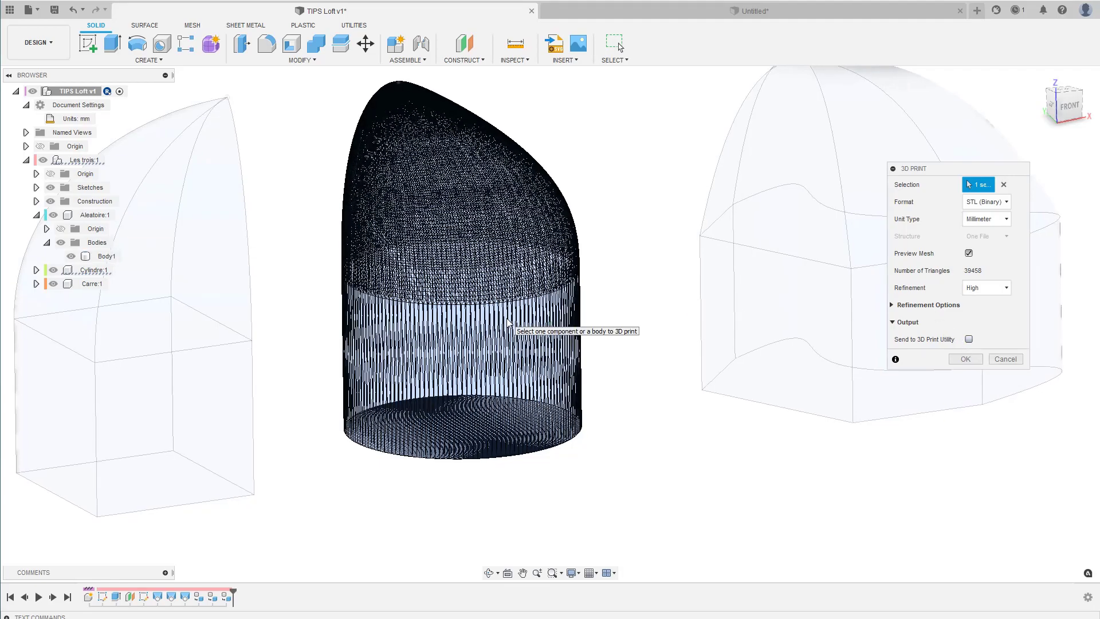
shift+middle_drag(507, 320, 540, 326)
scroll(542, 330, down, 2)
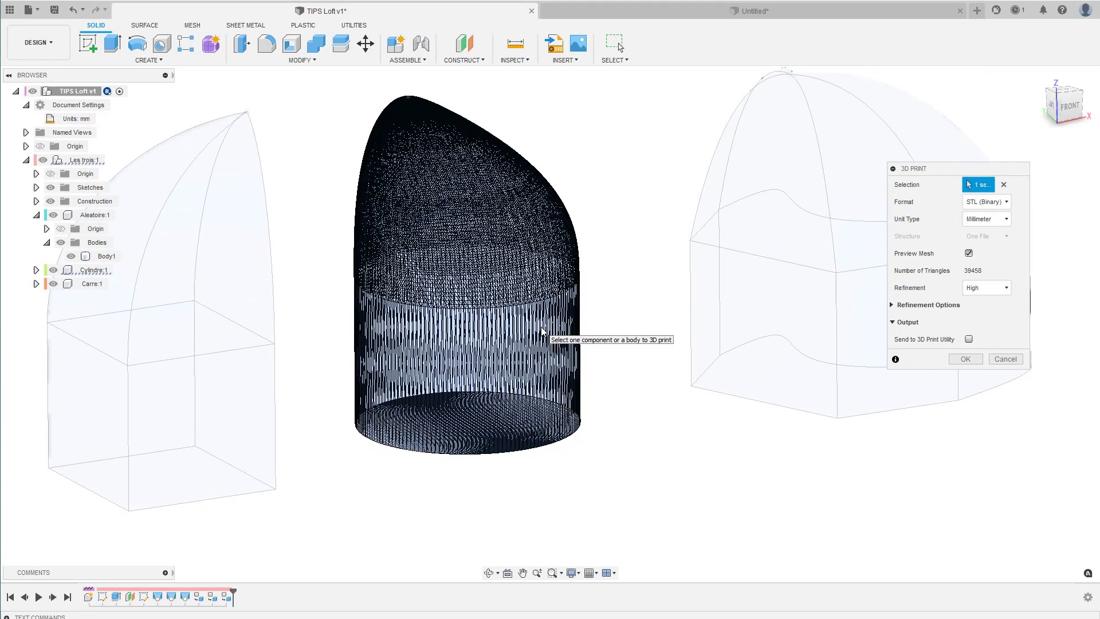
shift+middle_drag(542, 330, 588, 331)
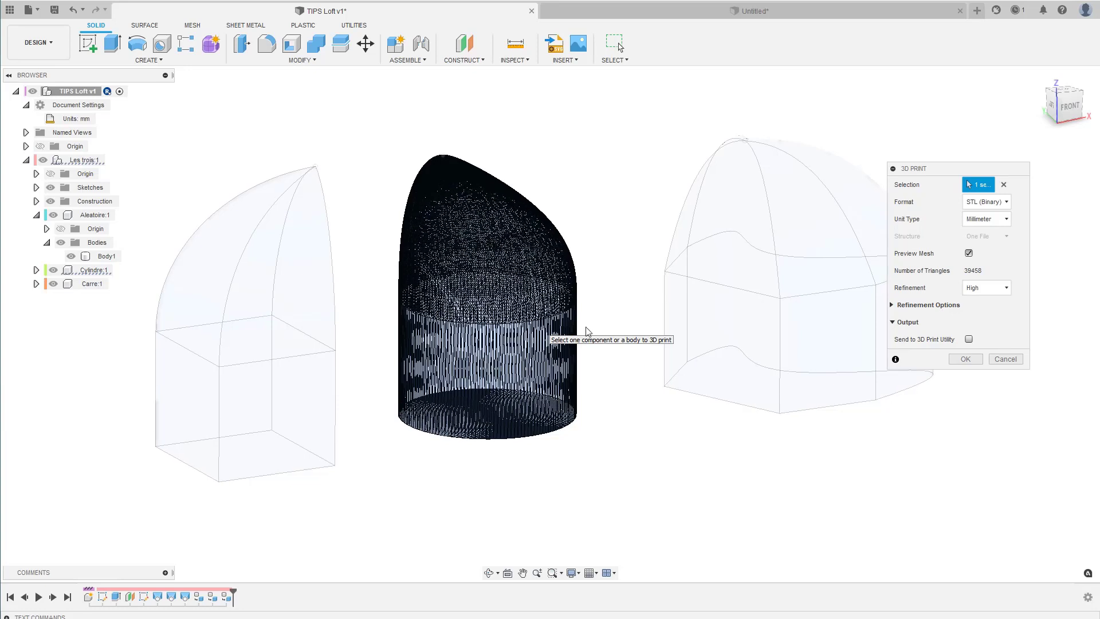
click(968, 253)
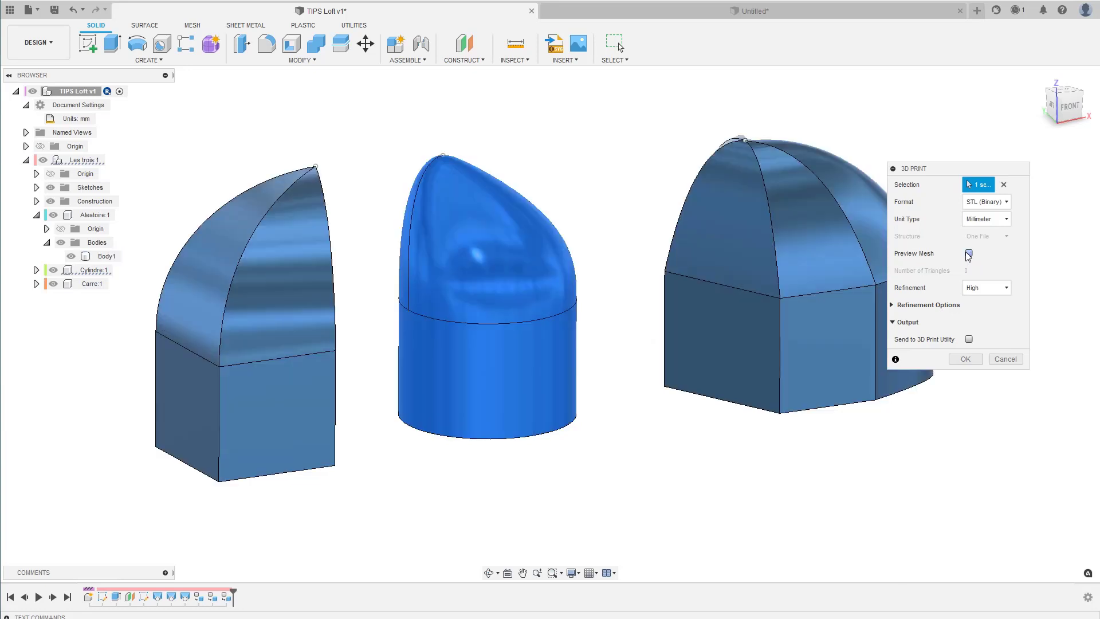
scroll(965, 253, down, 5)
scroll(966, 253, up, 2)
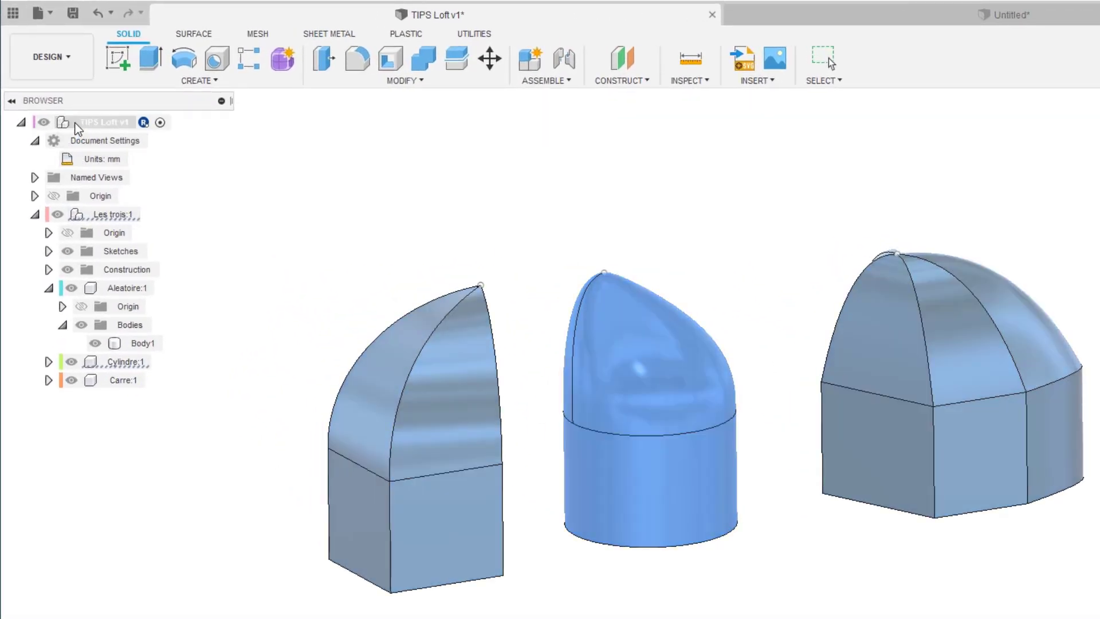
Review the component hierarchy under Les trois:1, including the Aleatoire, Cylindre and Carre components
click(35, 215)
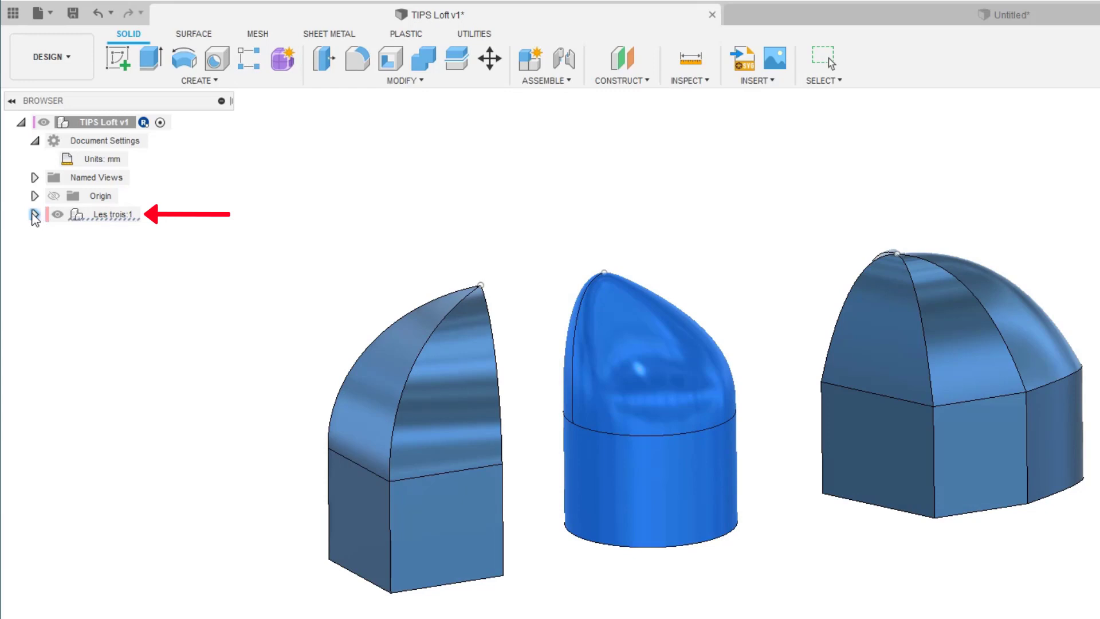
click(34, 215)
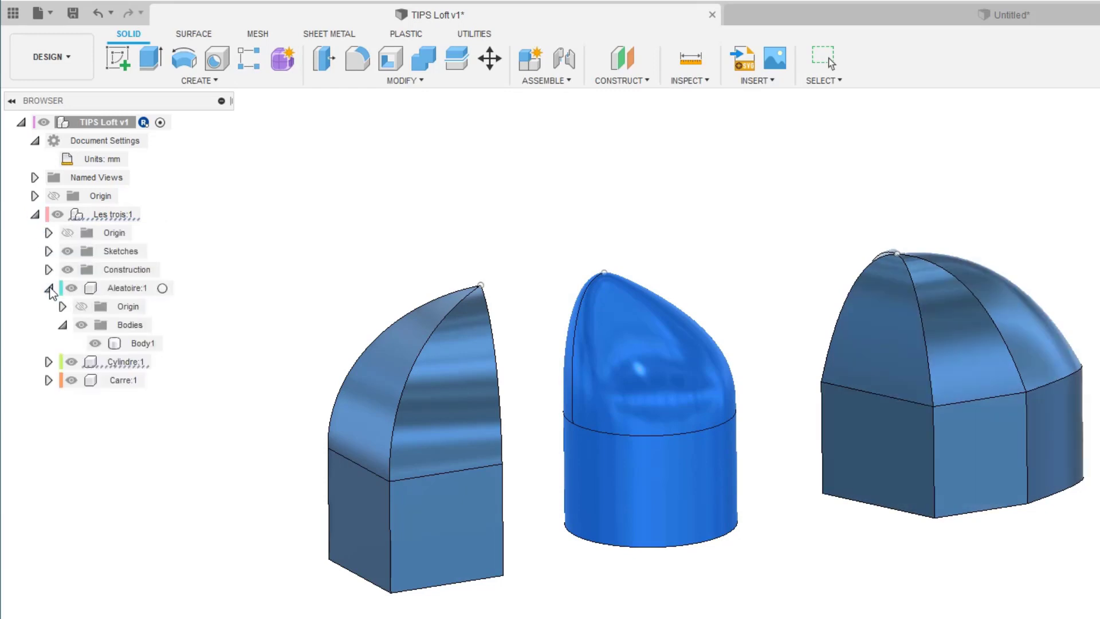
click(49, 287)
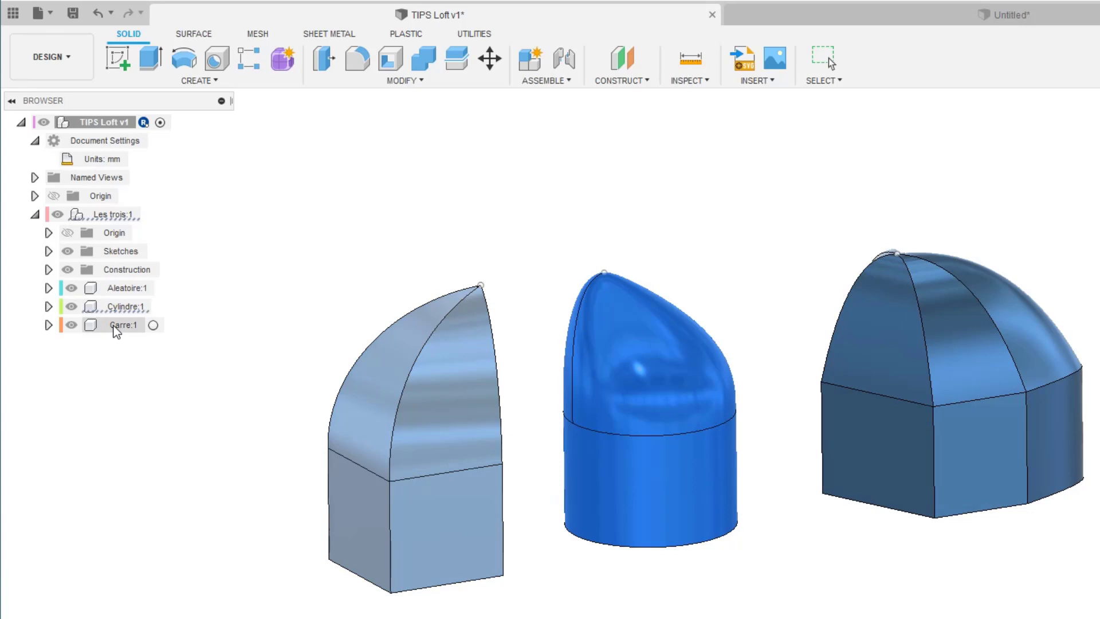
click(49, 288)
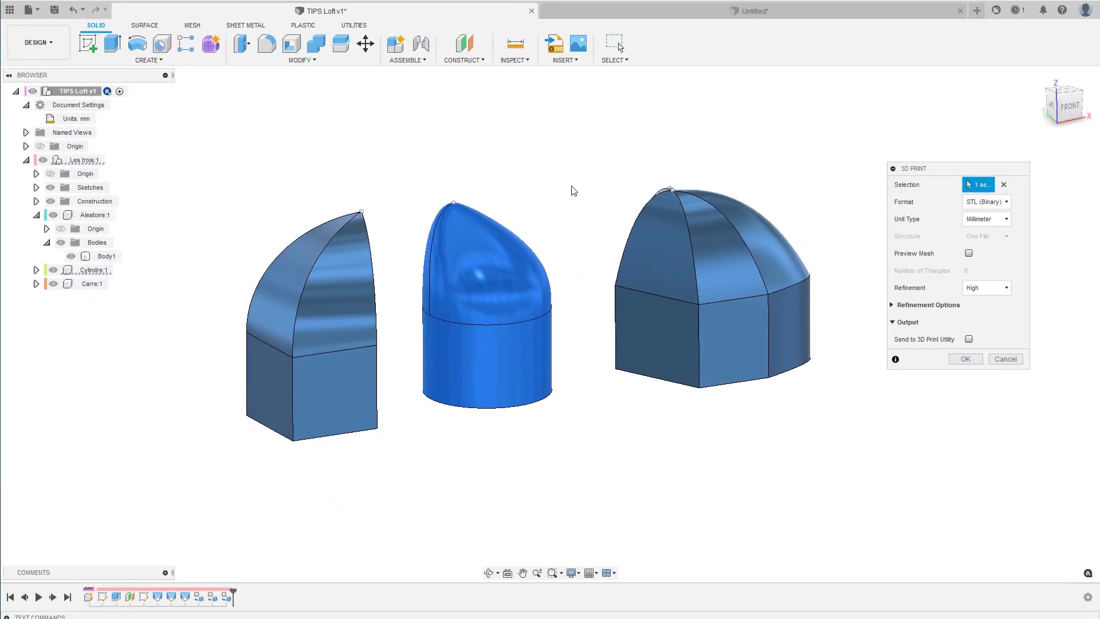
Reselect the cylinder model for 3D printing and reveal its body inside the Cylindre:1 component
click(515, 282)
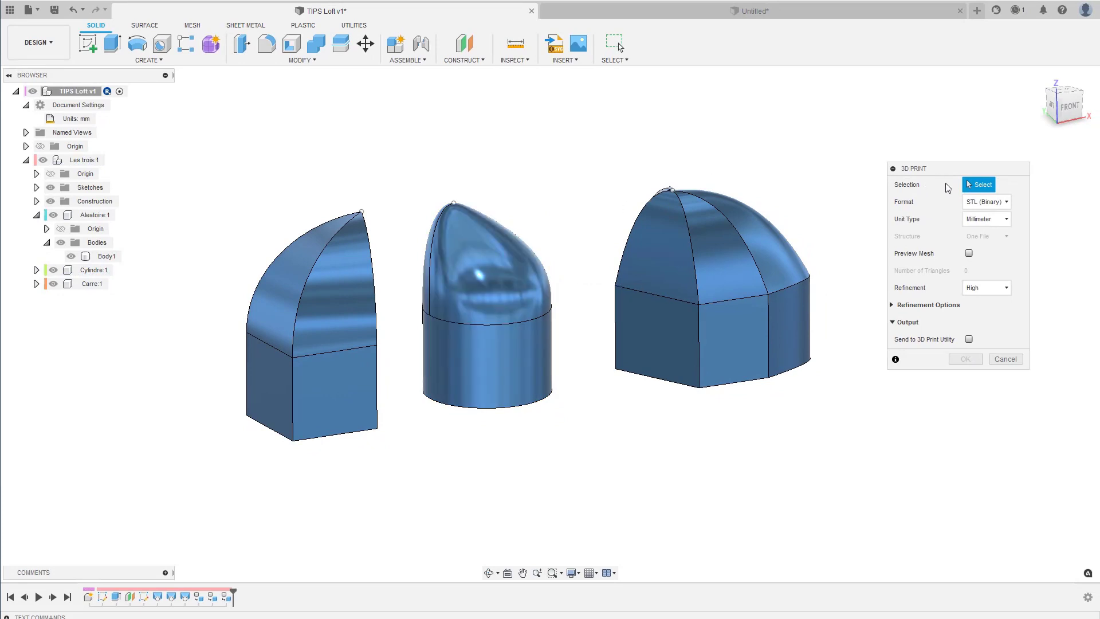
click(482, 281)
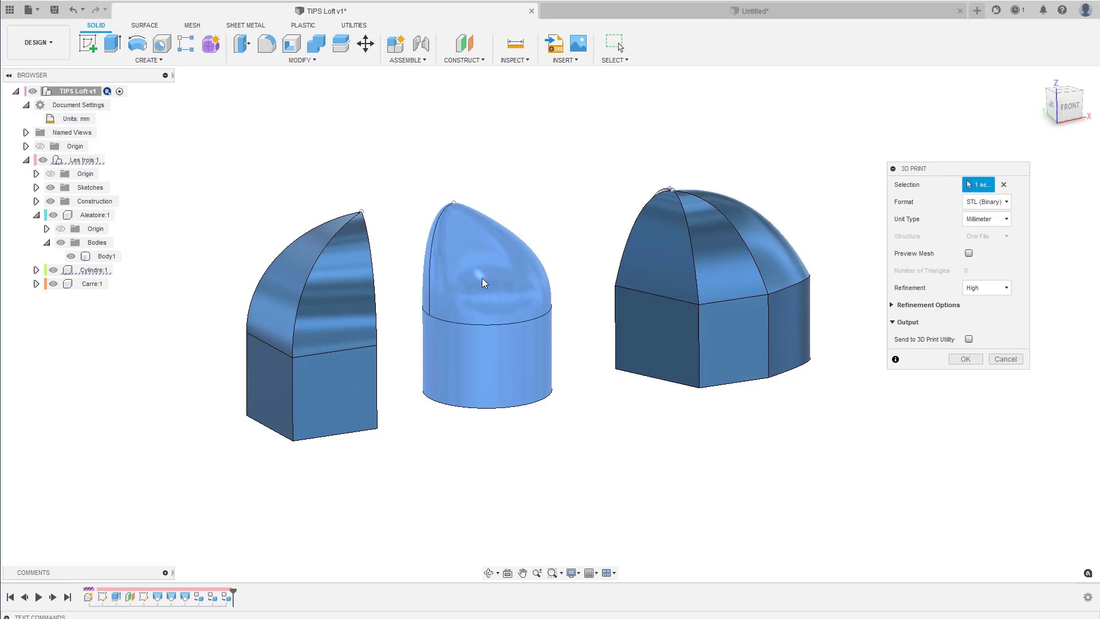
click(37, 270)
click(47, 297)
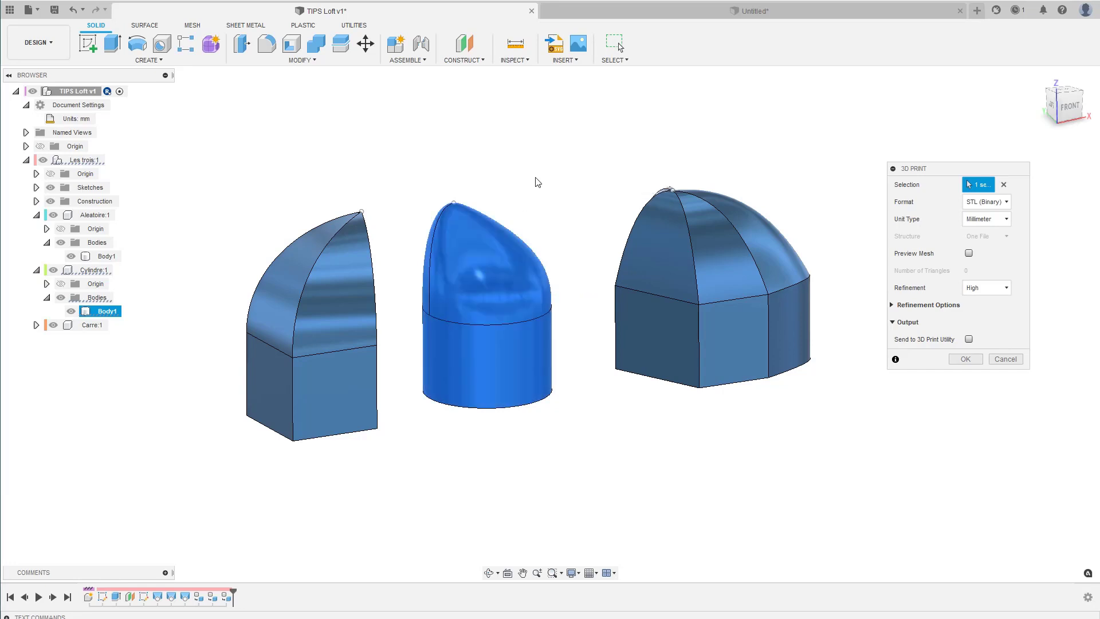
Try exporting only the cylinder's body, instead of the Cylindre:1 component, as Body1.stl
click(70, 271)
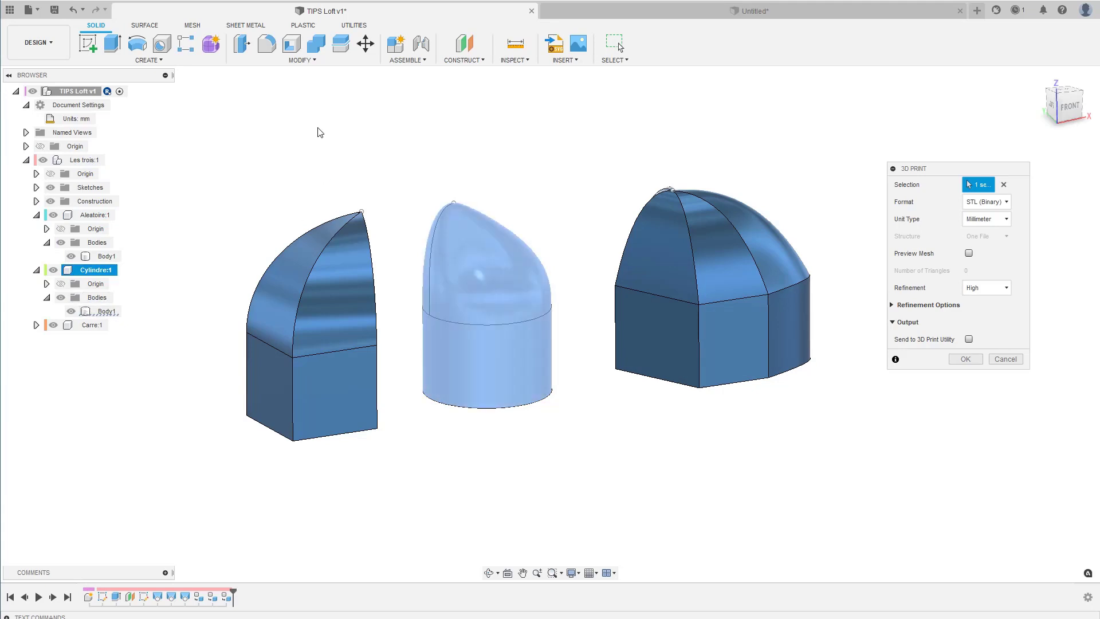
click(496, 272)
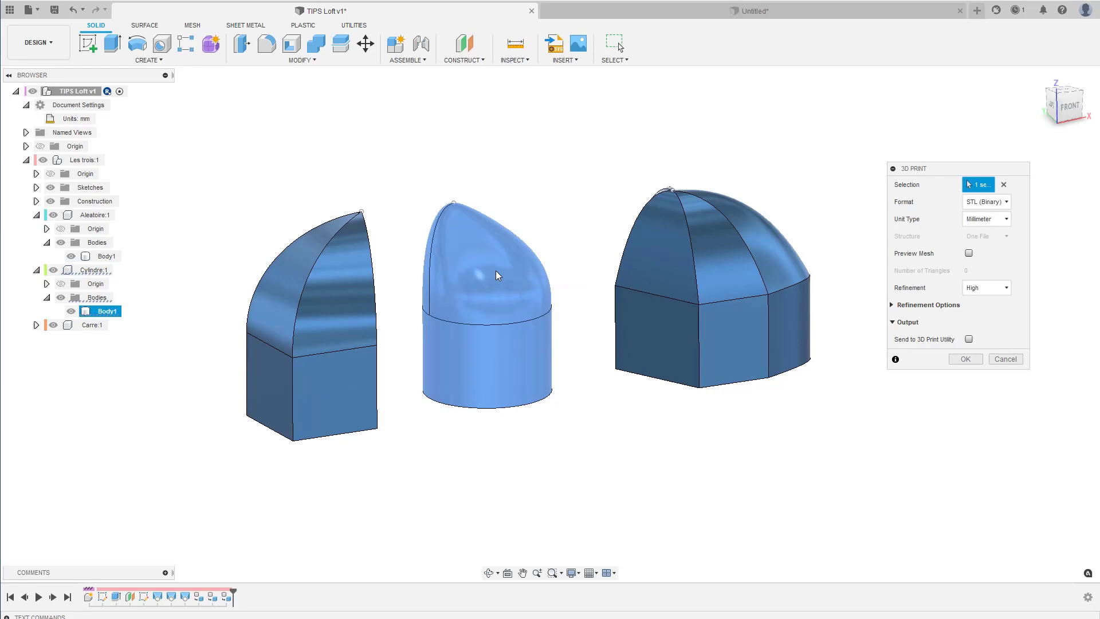
key(Return)
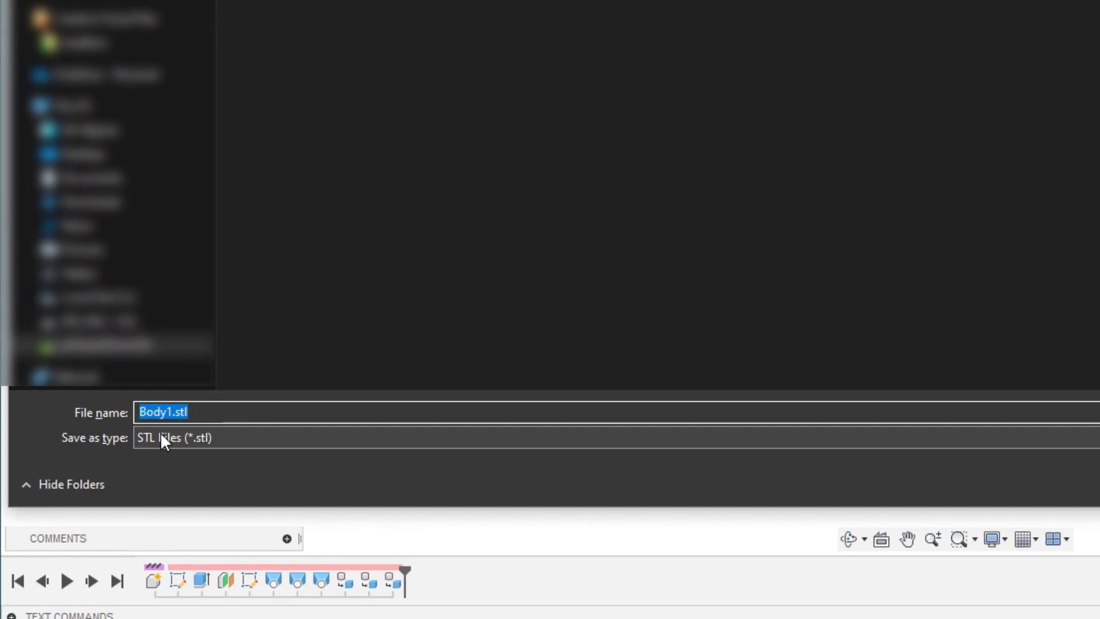
key(Return)
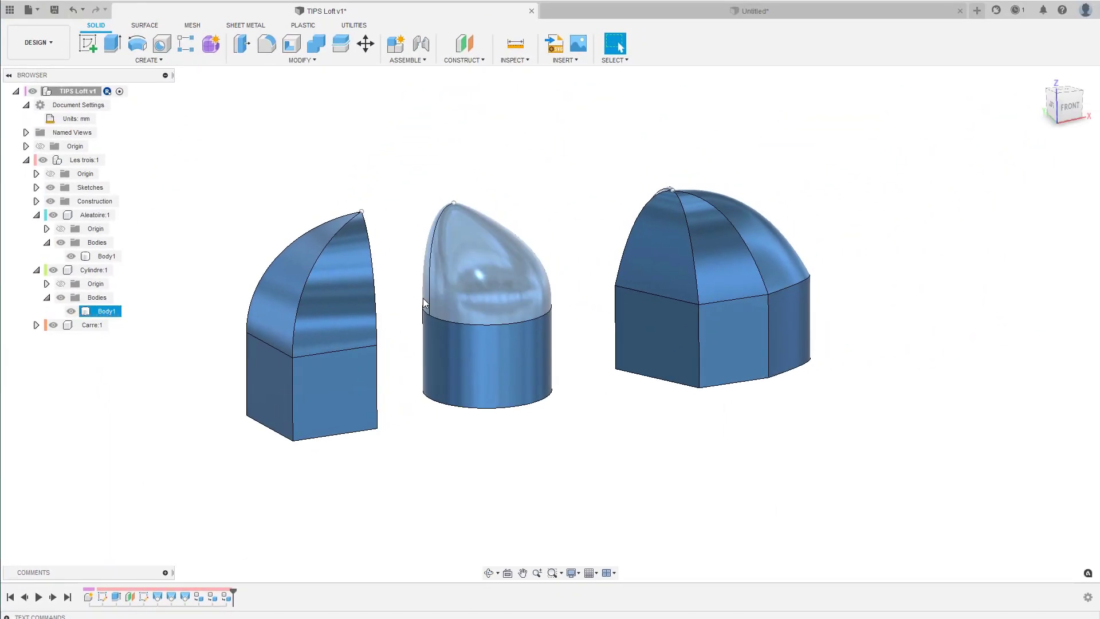
Restart the 3D Print command, choose the whole Cylindre:1 component and try exporting it as Cylindre.stl
key(s)
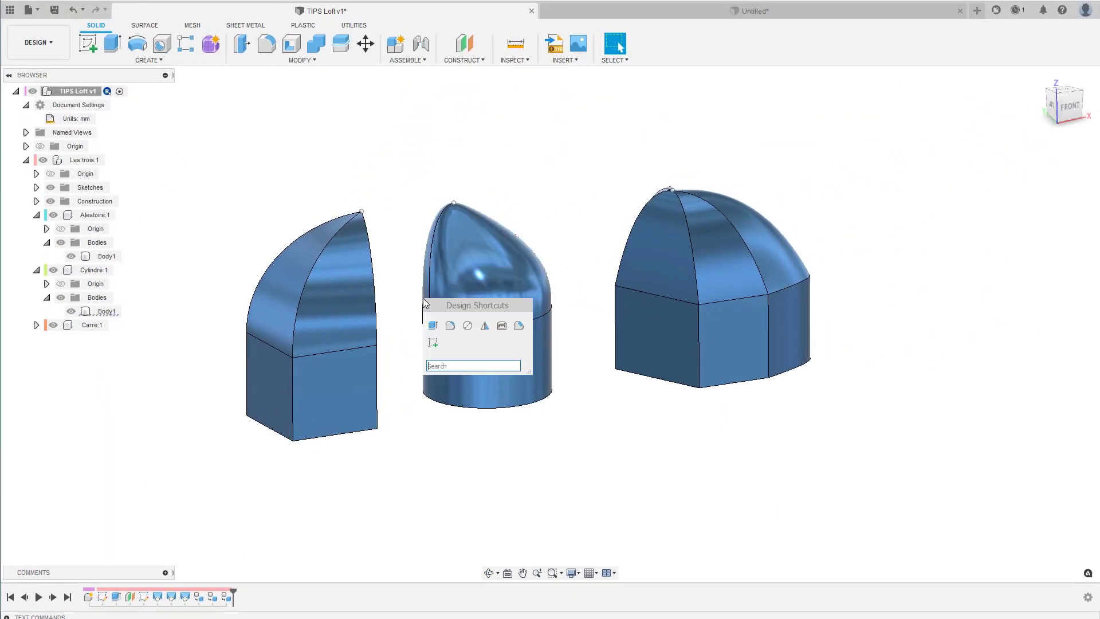
click(499, 327)
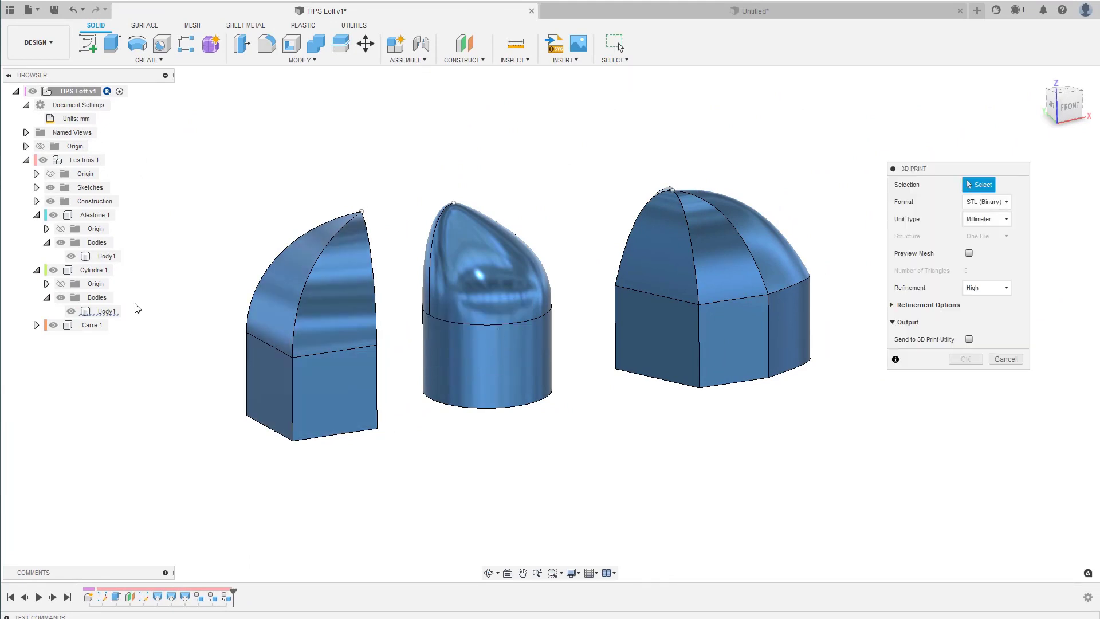
click(68, 272)
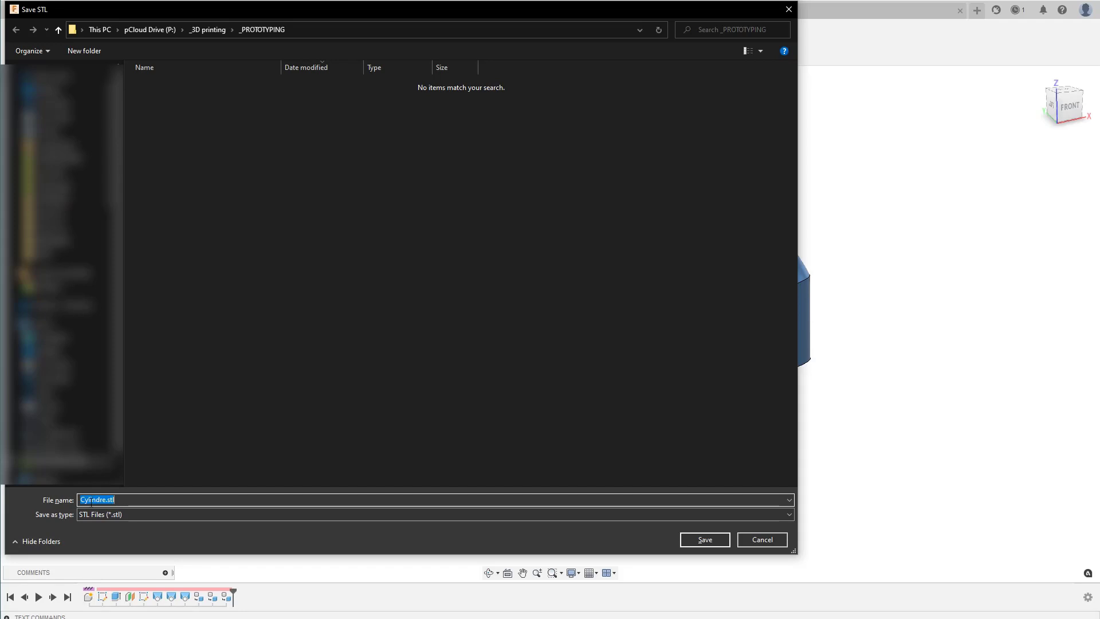
key(Return)
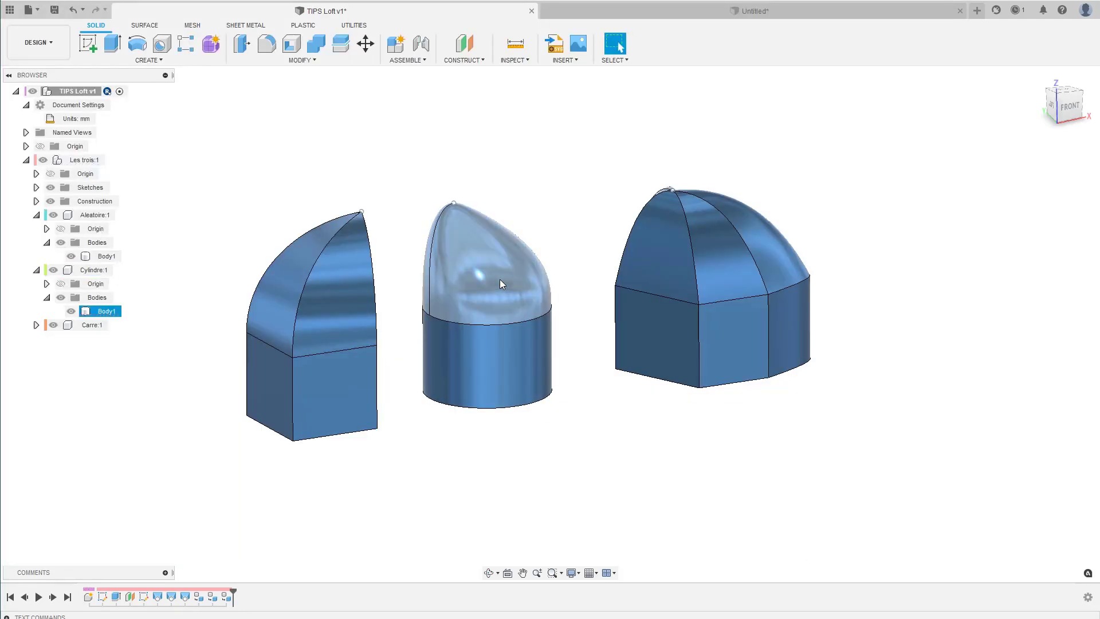
Preselect the Cylindre:1 component and export it through 3D Print as Cylindre.stl in the _PROTOTYPING folder
click(65, 273)
key(s)
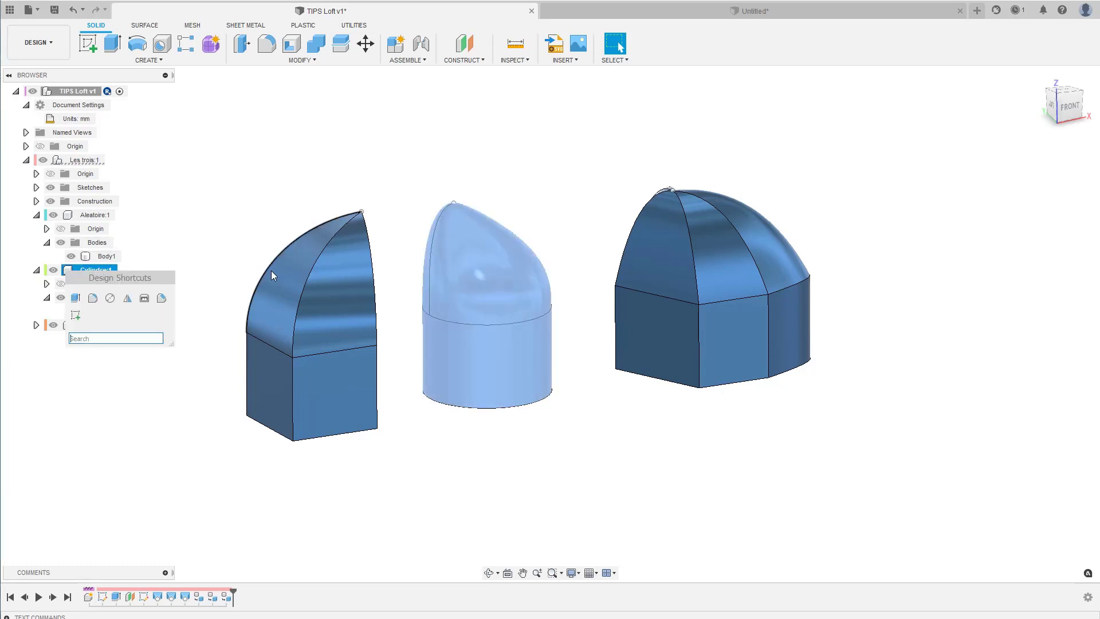
click(144, 298)
key(Return)
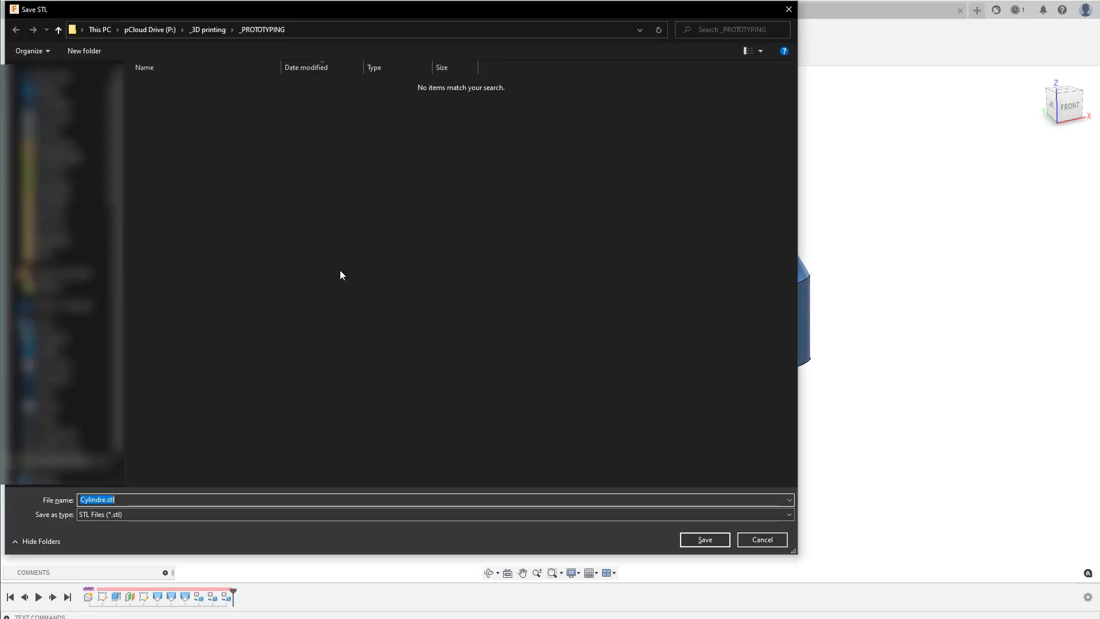
key(Return)
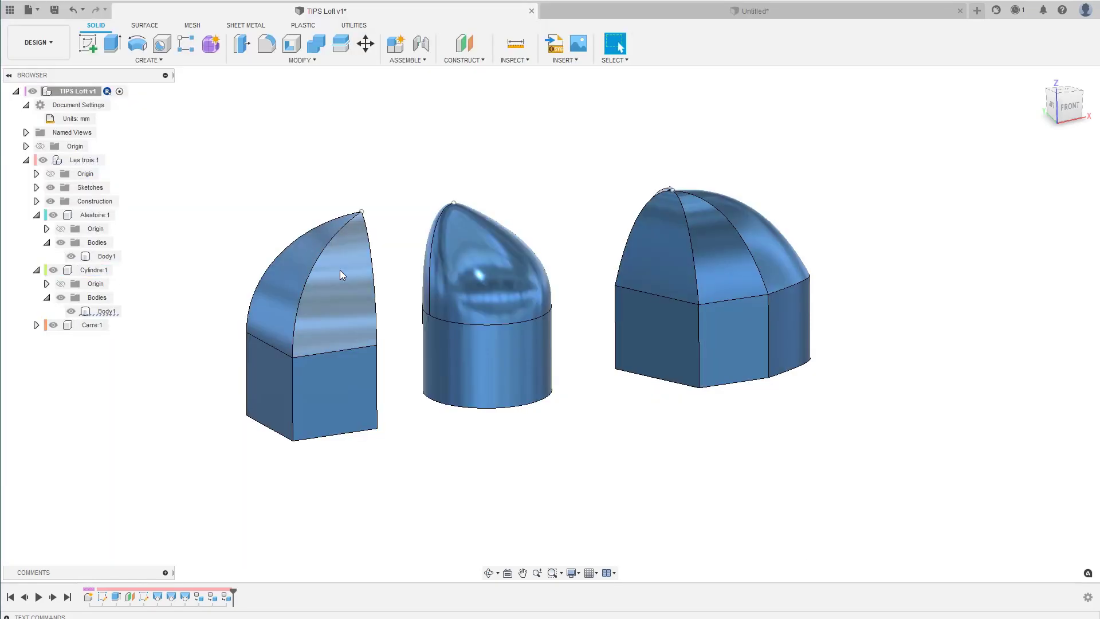
Switch to PrusaSlicer and replace the Aleatoire model on the print bed with Cylindre.stl
key(alt+Tab)
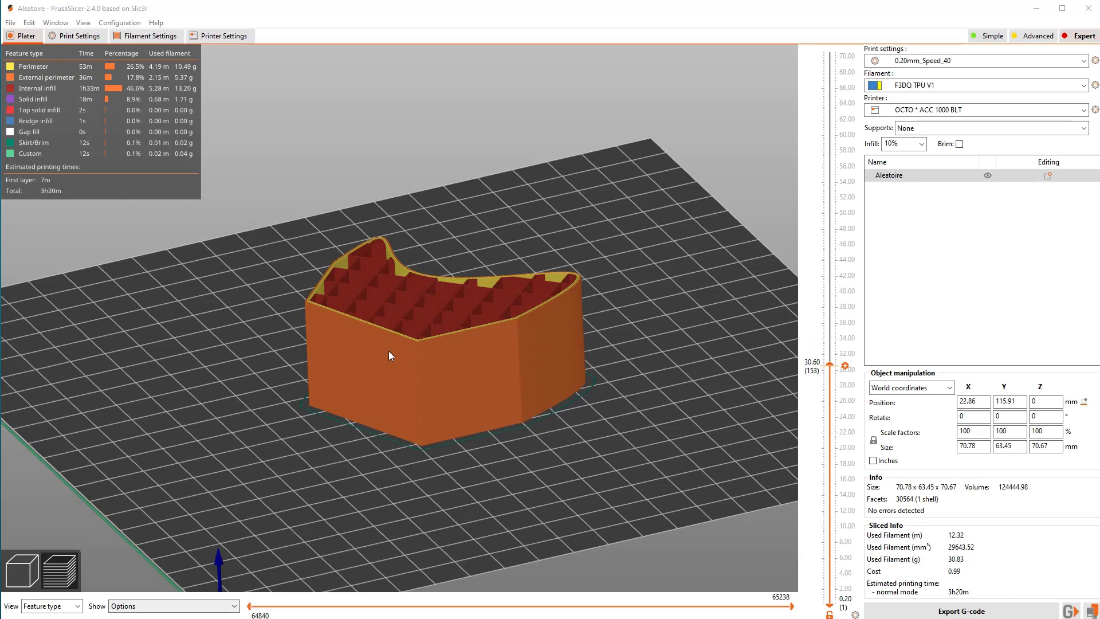
key(Tab)
key(Delete)
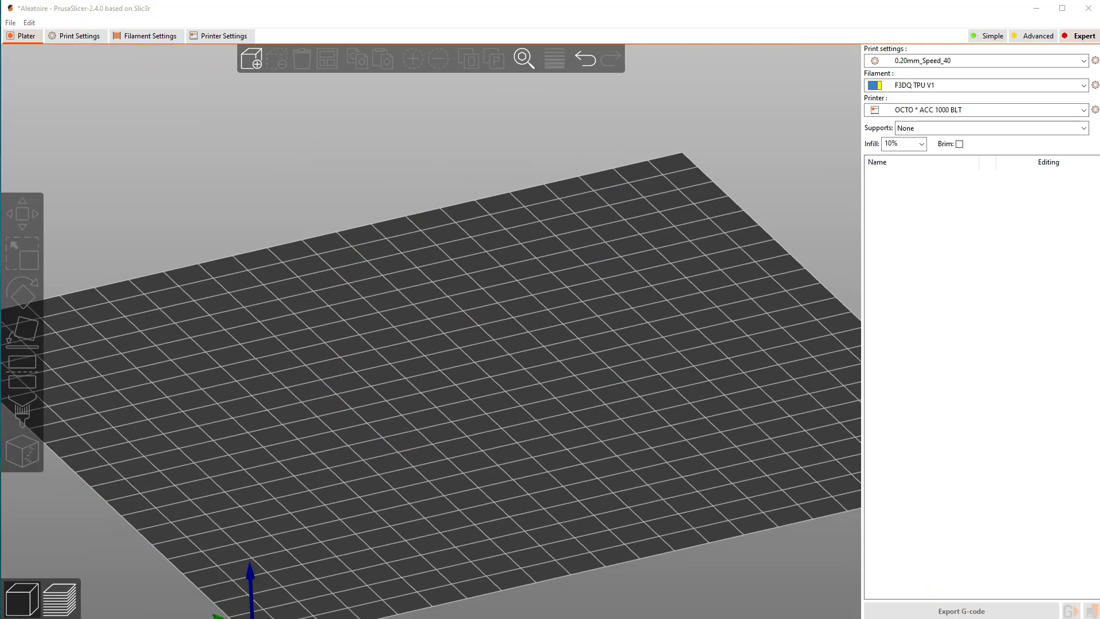
drag(1099, 252, 496, 320)
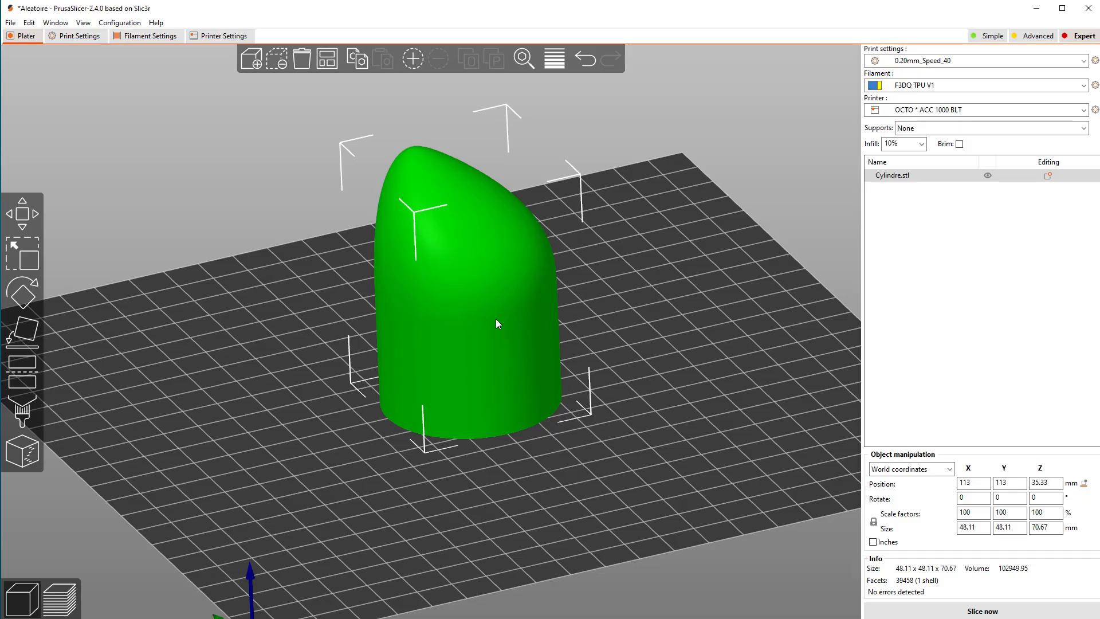
Switch back to Fusion 360 and export the Carre:1 component as the binary STL file Carre.stl with High refinement
key(alt+Tab)
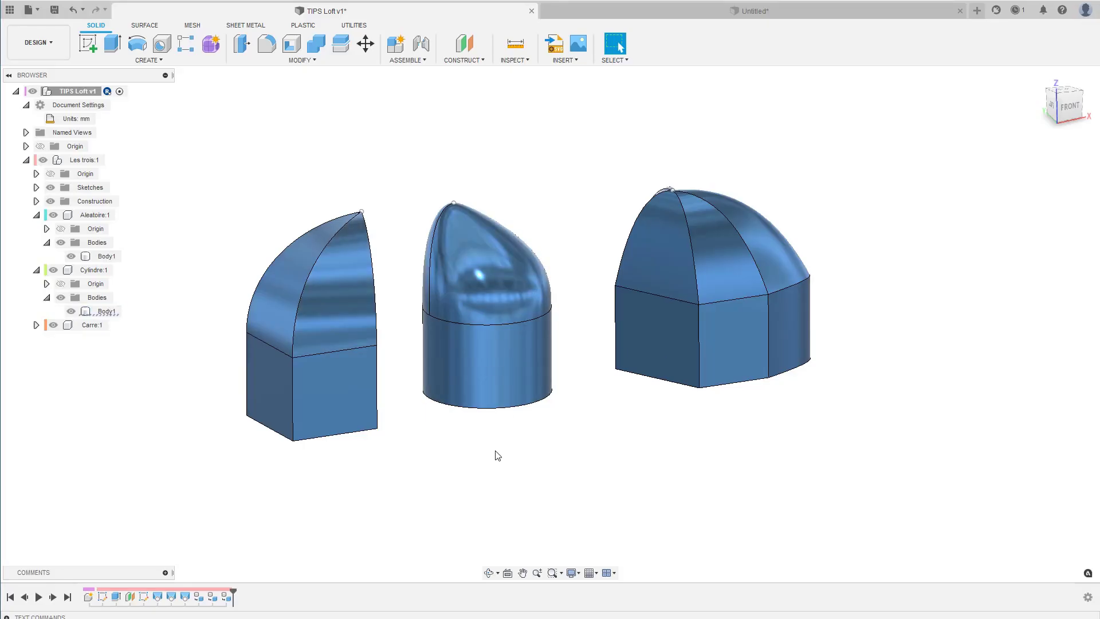
key(s)
click(574, 478)
click(341, 333)
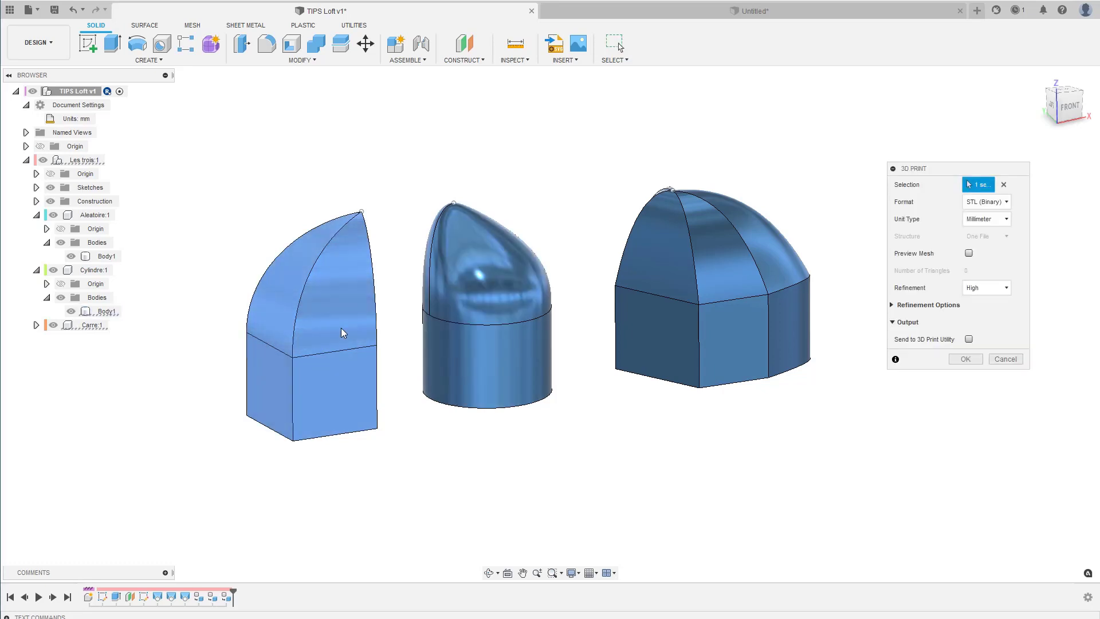
click(76, 326)
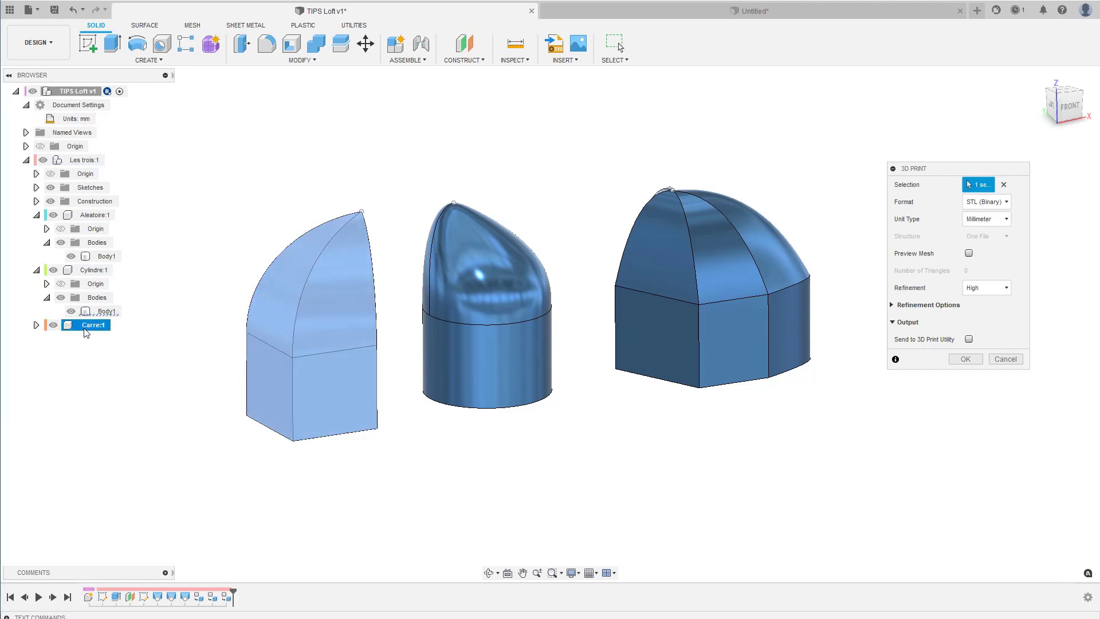
key(Escape)
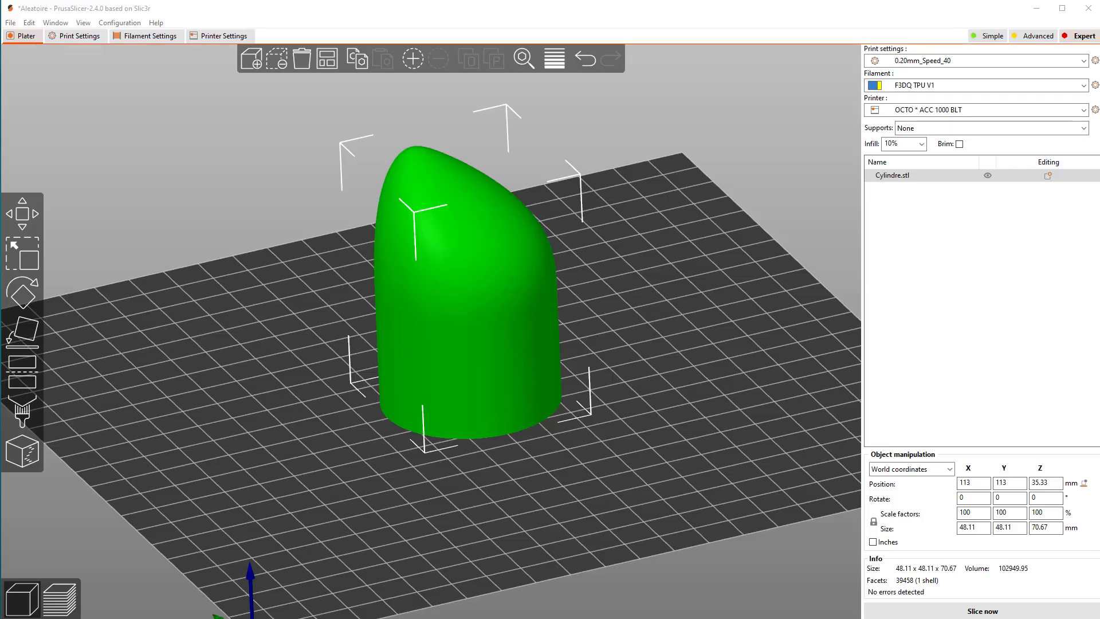
Switch to PrusaSlicer, add Carre.stl to the print bed and auto-arrange it with the cylinder
drag(1099, 166, 647, 331)
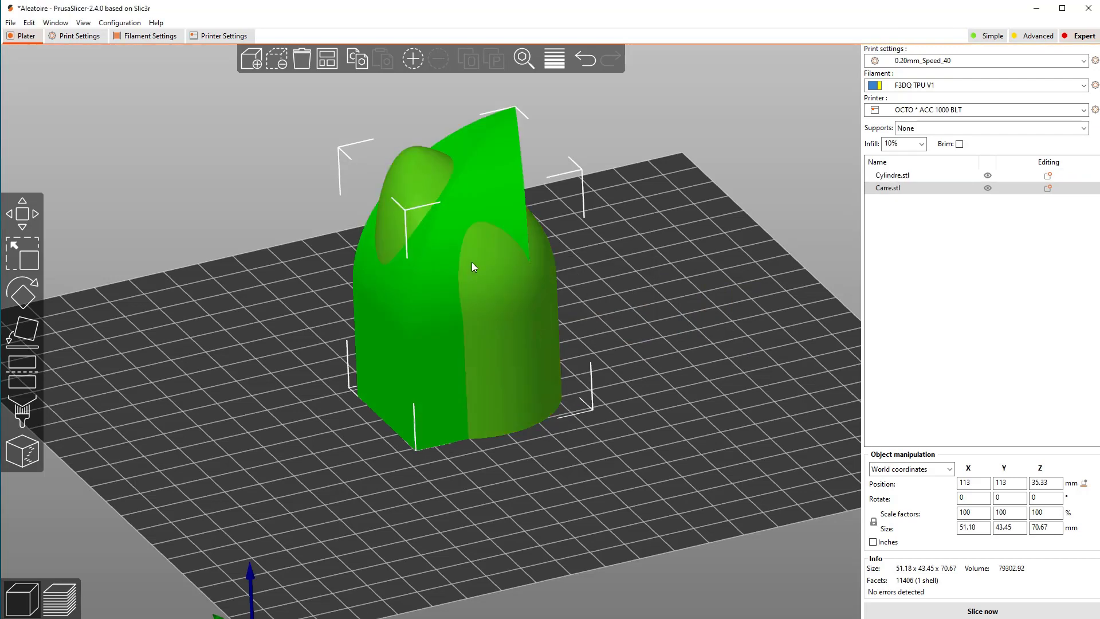
click(327, 59)
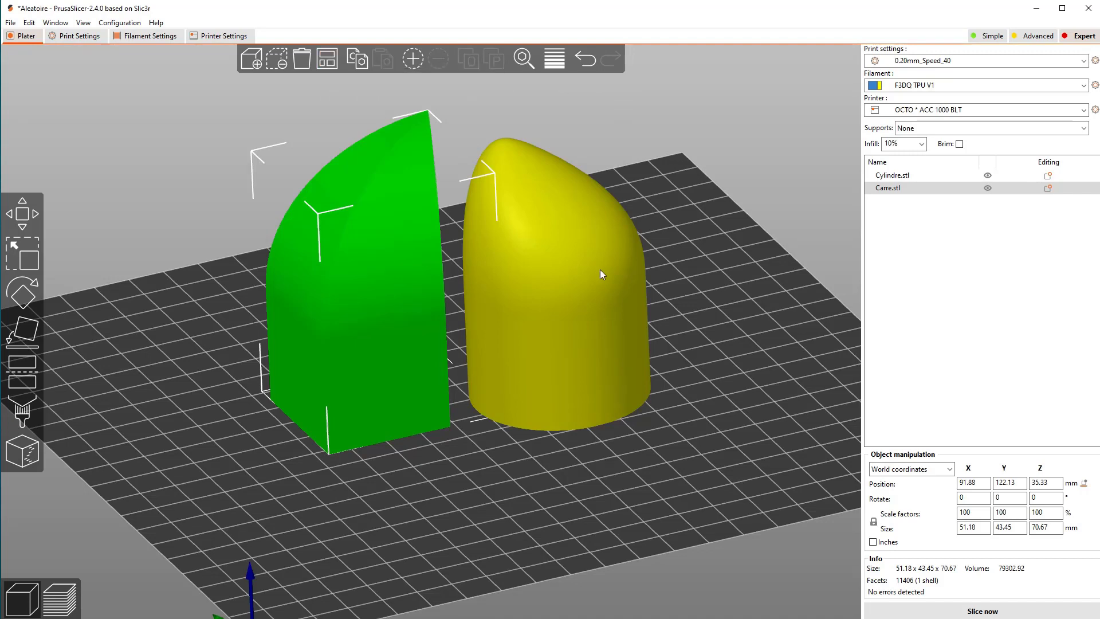
Delete all models from the print bed
key(ctrl+a)
key(Delete)
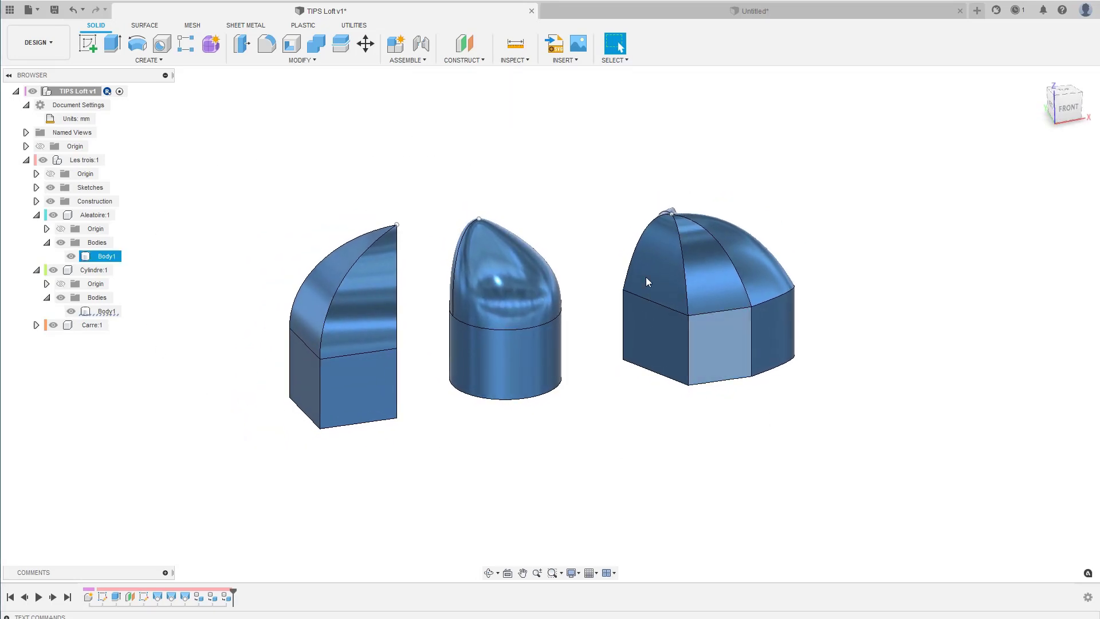
Switch back to Fusion 360 and move the Aleatoire and Carre components close to either side of the cylinder
shift+middle_drag(734, 346, 647, 339)
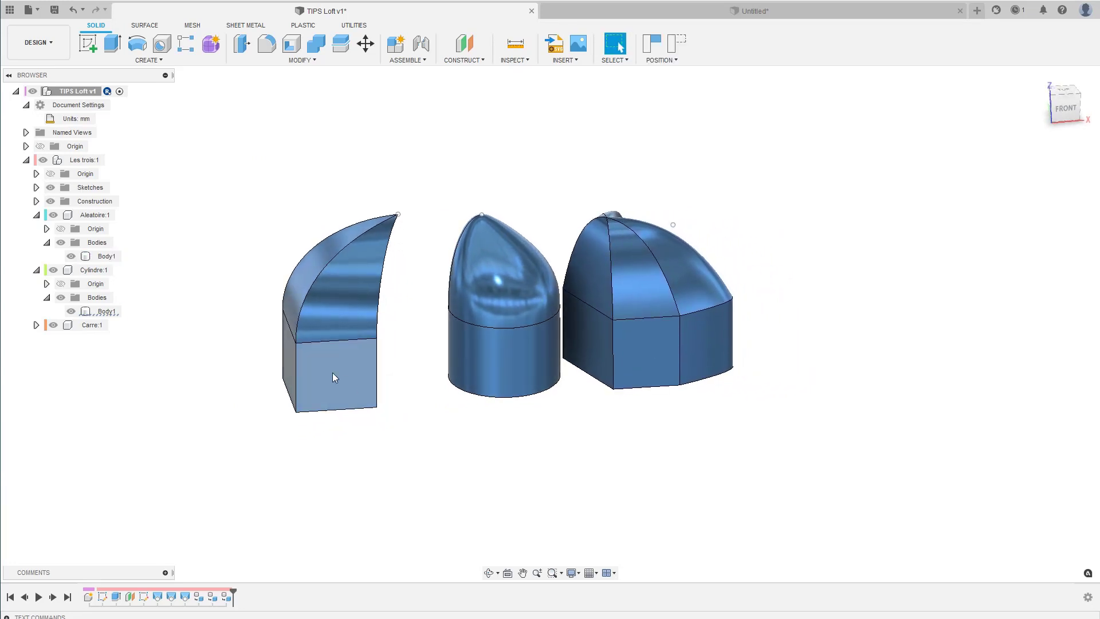
drag(334, 378, 400, 373)
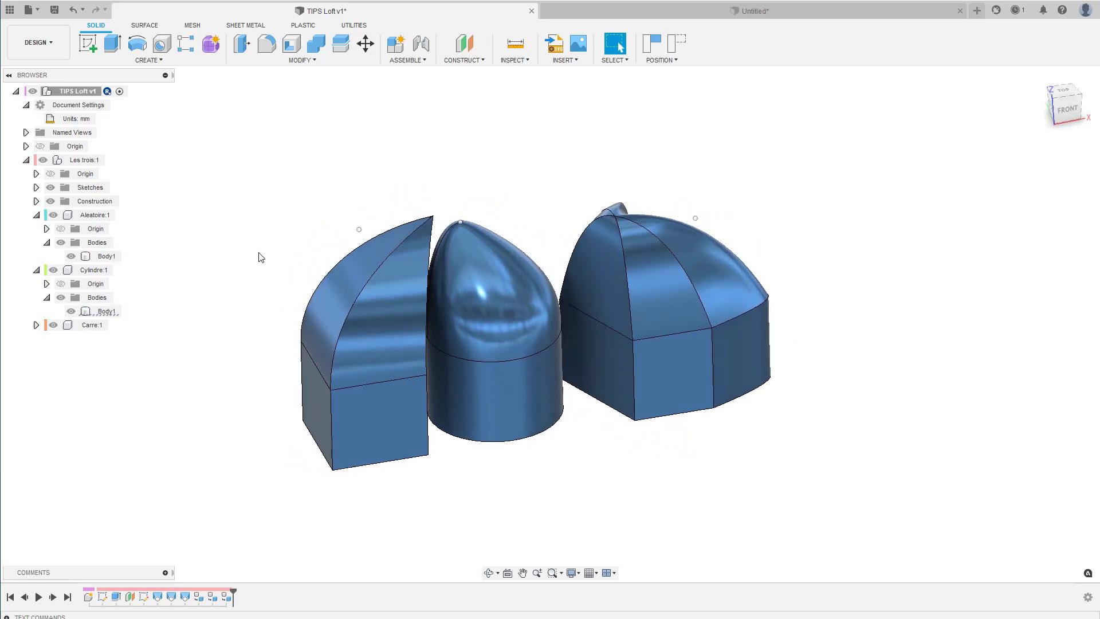
Export the whole Les trois:1 component, containing all three solids, as the binary STL file Les trois.stl with High refinement
key(s)
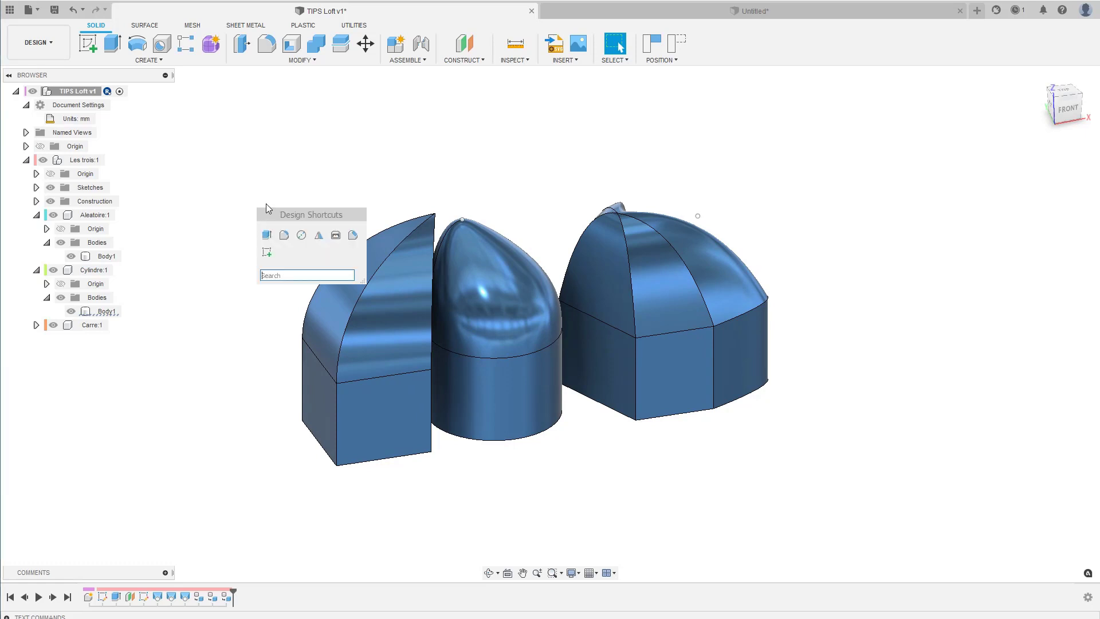
click(339, 235)
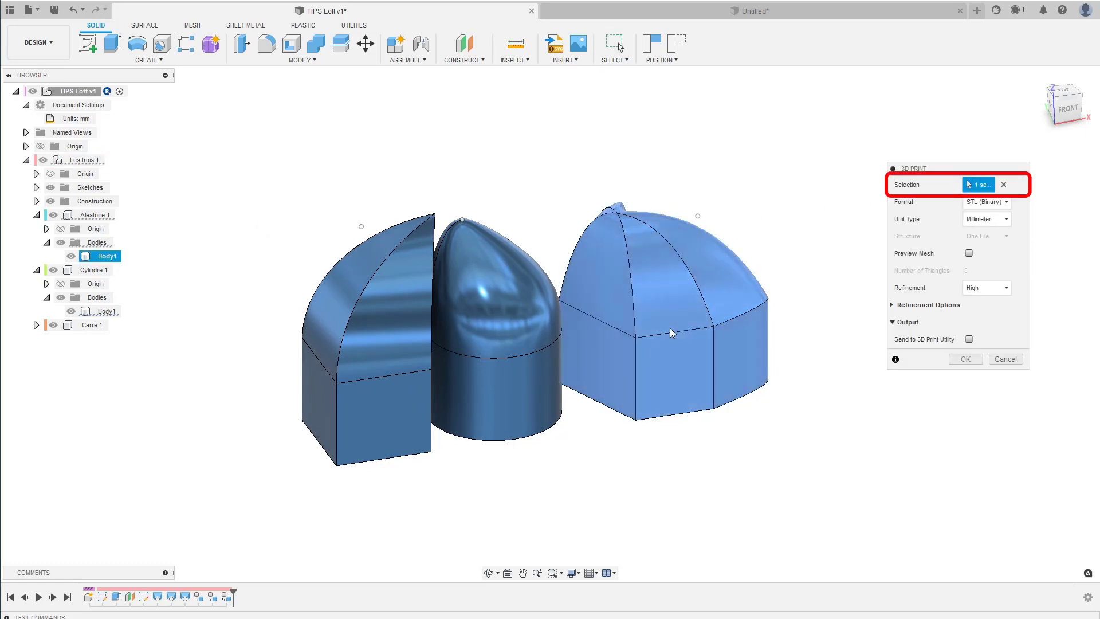
click(495, 325)
click(664, 298)
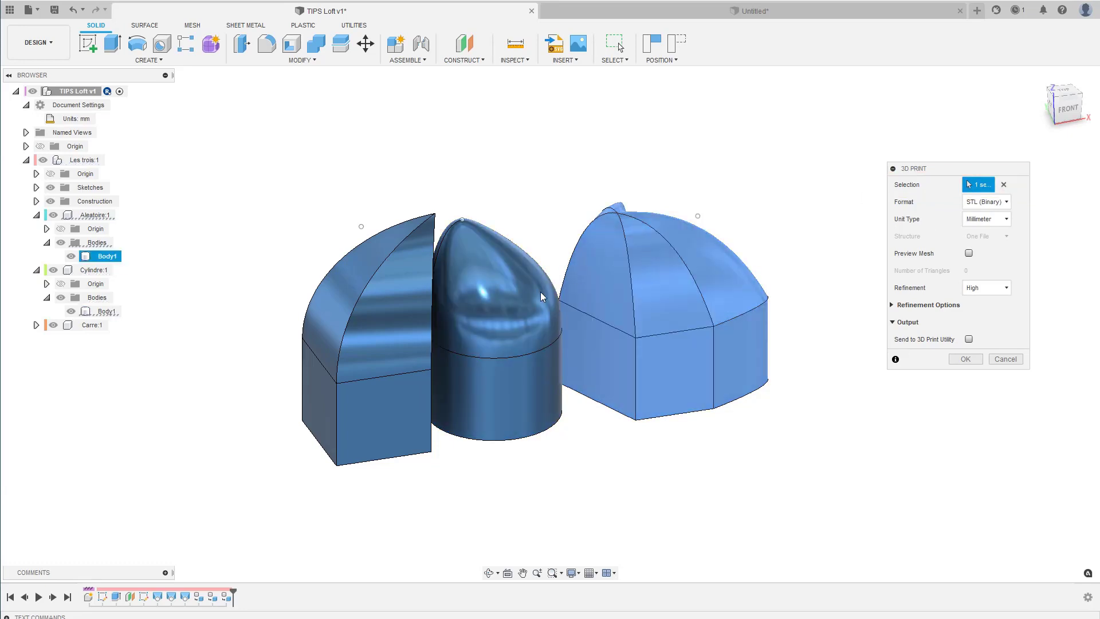
click(489, 300)
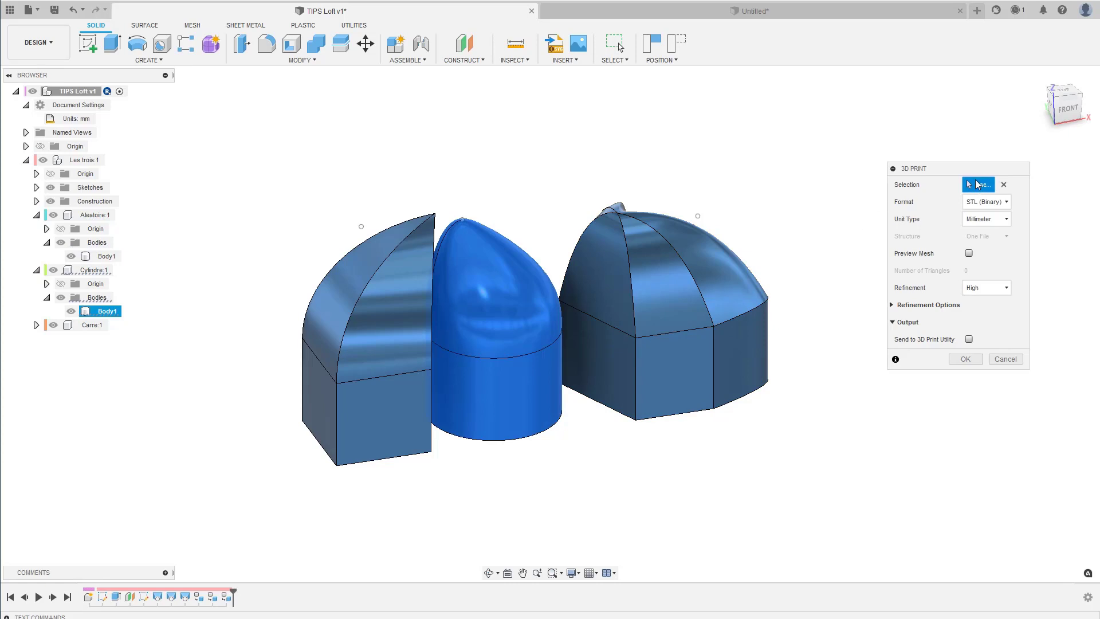
drag(936, 170, 831, 198)
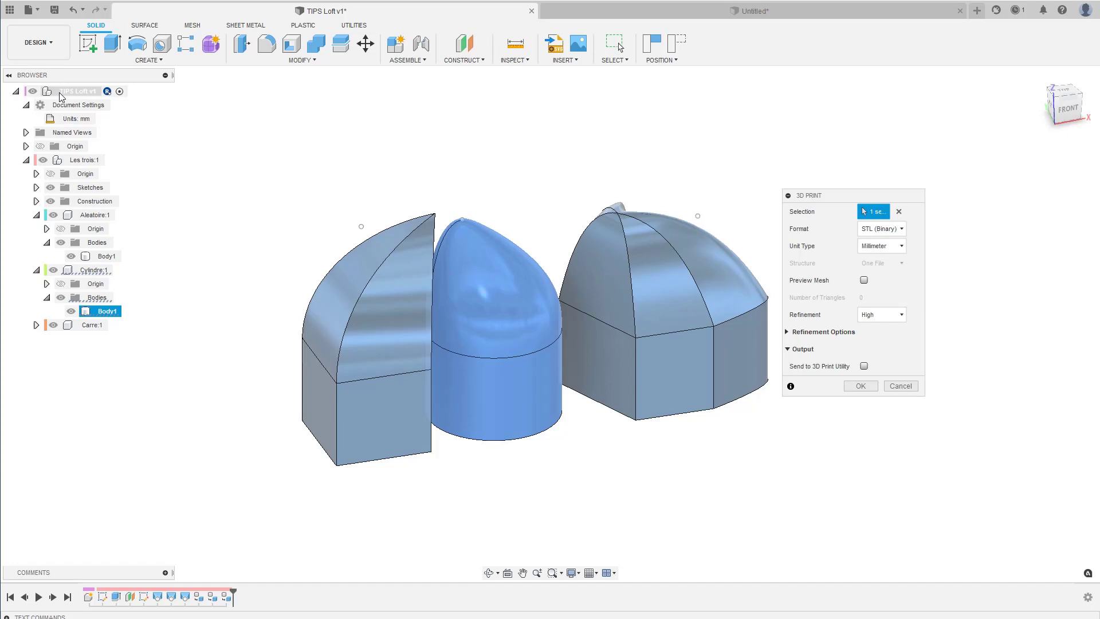
click(56, 161)
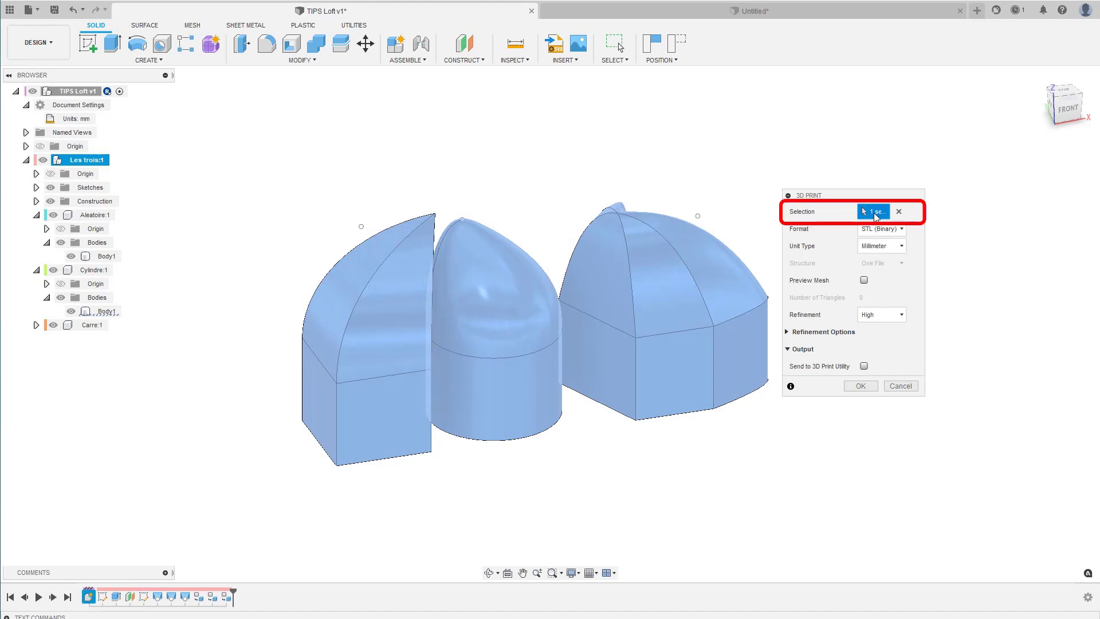
key(Return)
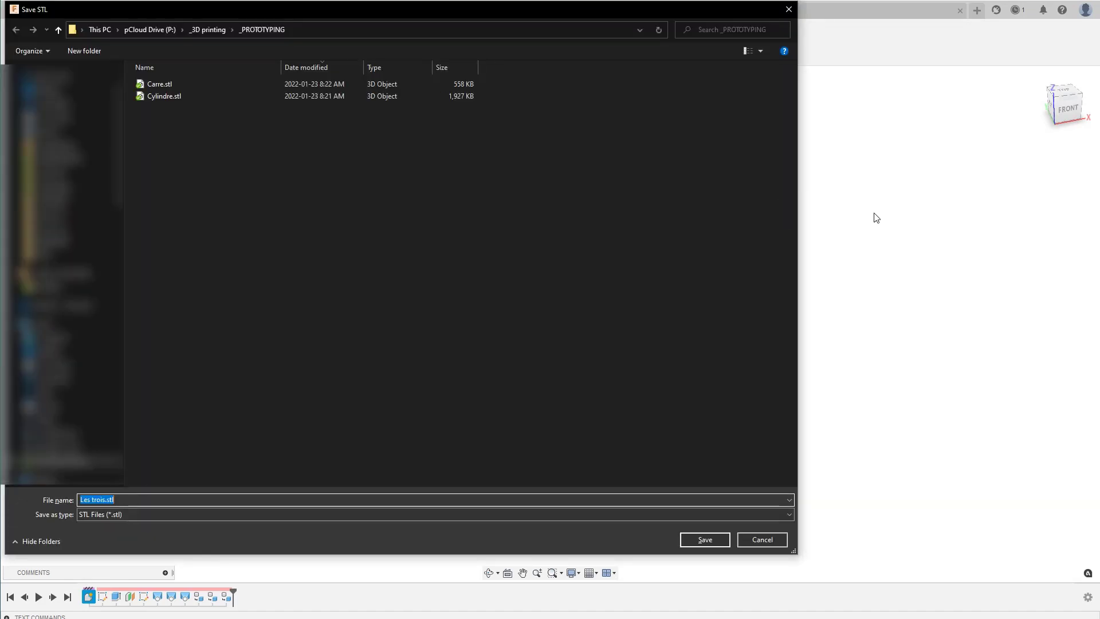
key(Return)
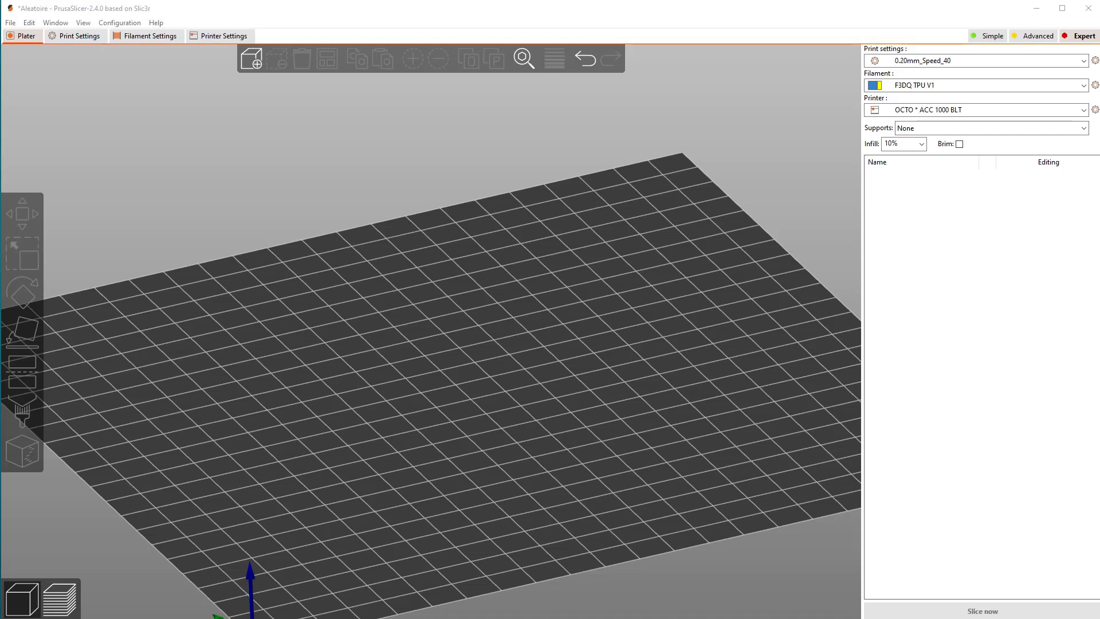
Switch to PrusaSlicer, load Les trois.stl onto the print bed to check it, and delete it from the bed
drag(1099, 218, 449, 316)
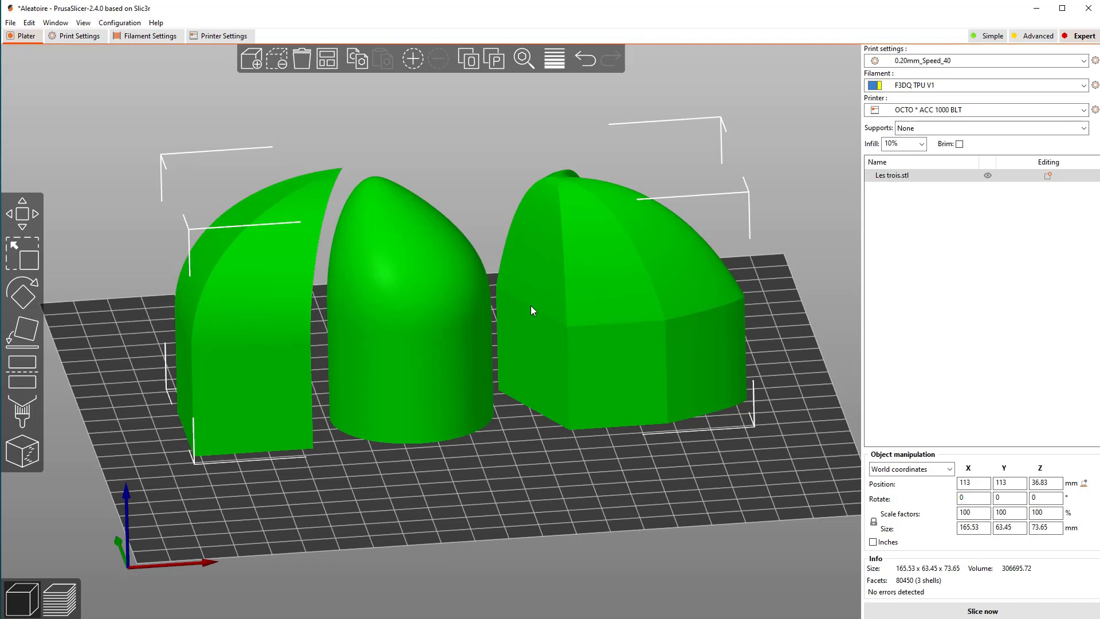
key(Delete)
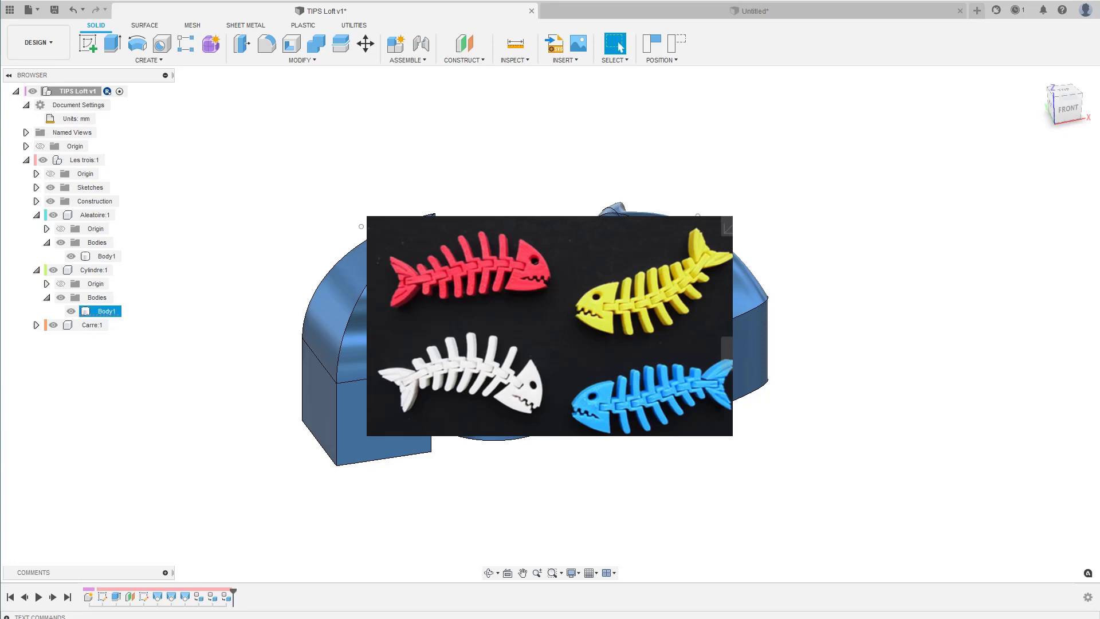
Switch to the Untitled design in Fusion 360 and inspect the gap between sphere and box by briefly showing the section analysis
click(753, 10)
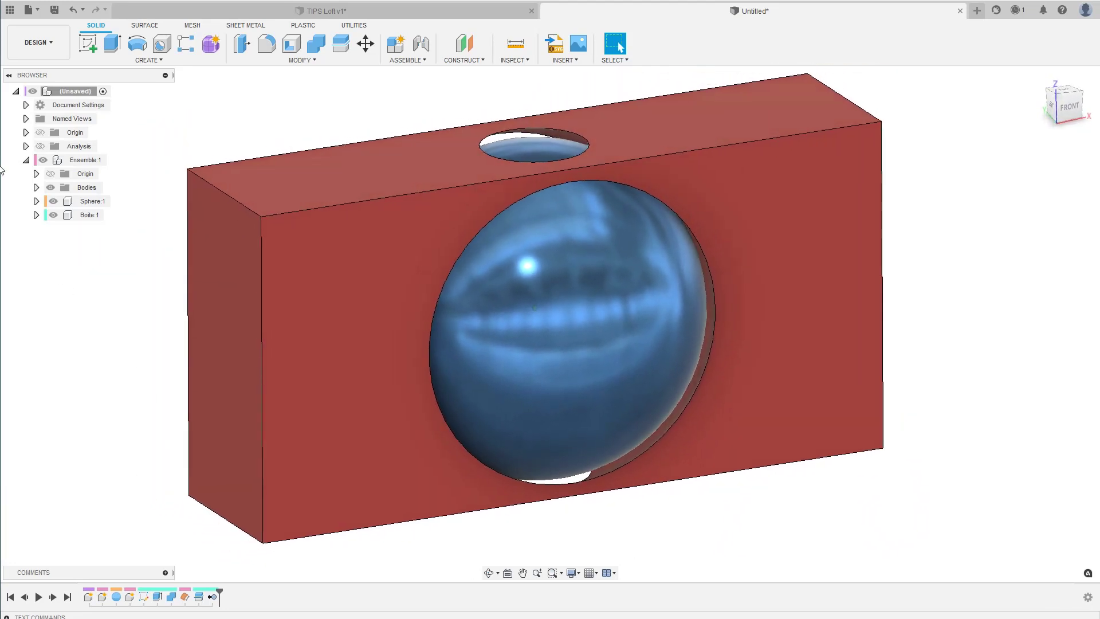
click(40, 146)
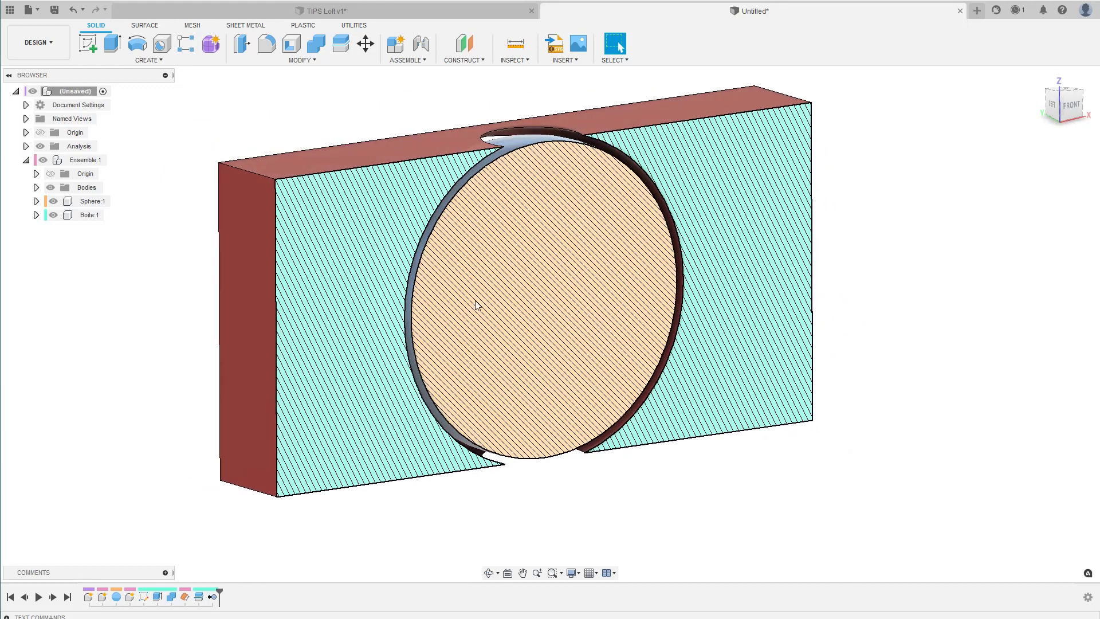
click(40, 146)
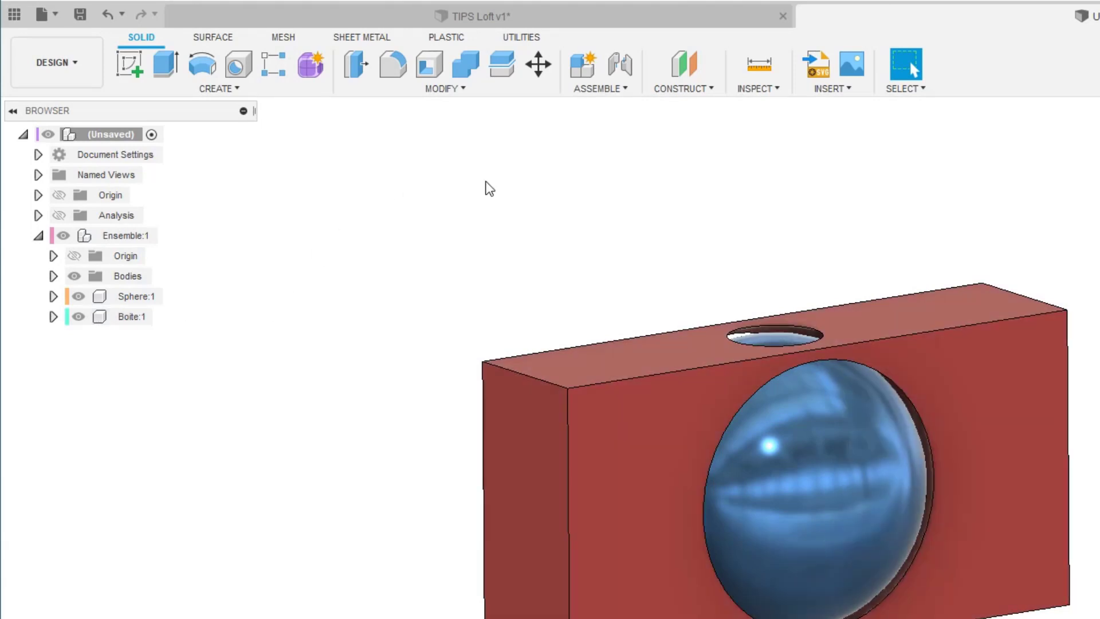
Export the Ensemble:1 component, with its sphere and box, as the binary STL file Ensemble.stl with High refinement
click(84, 238)
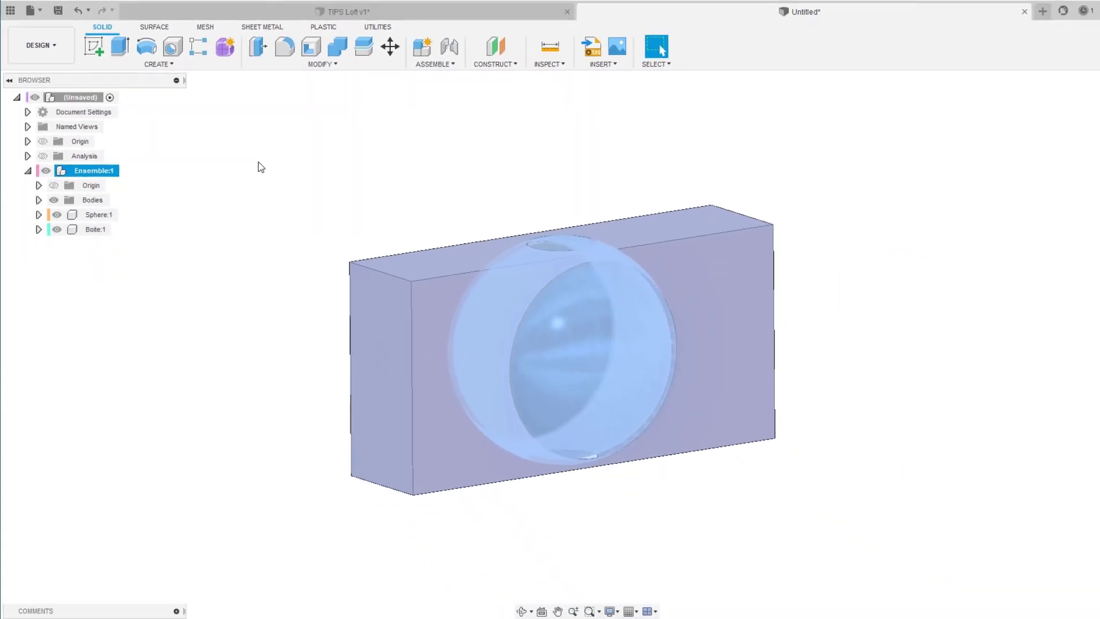
key(s)
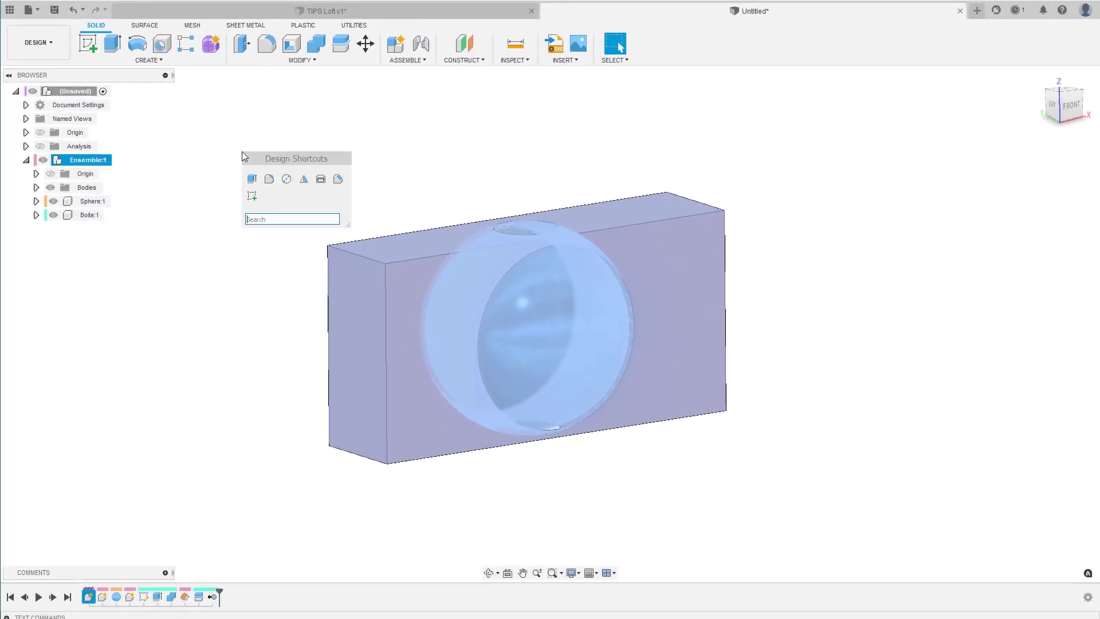
click(304, 178)
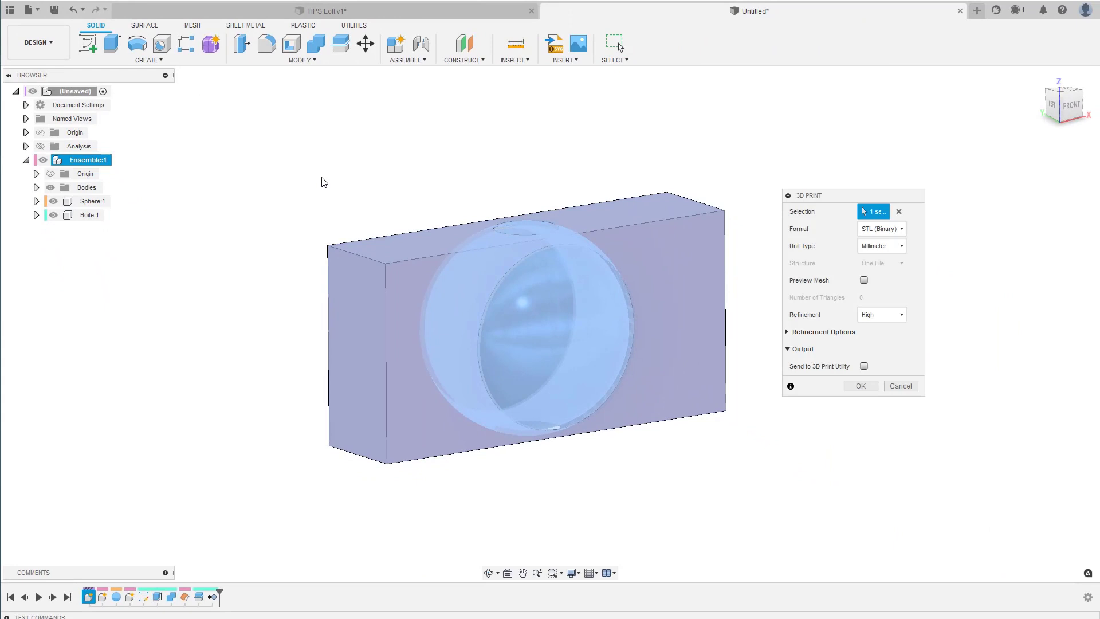
key(Return)
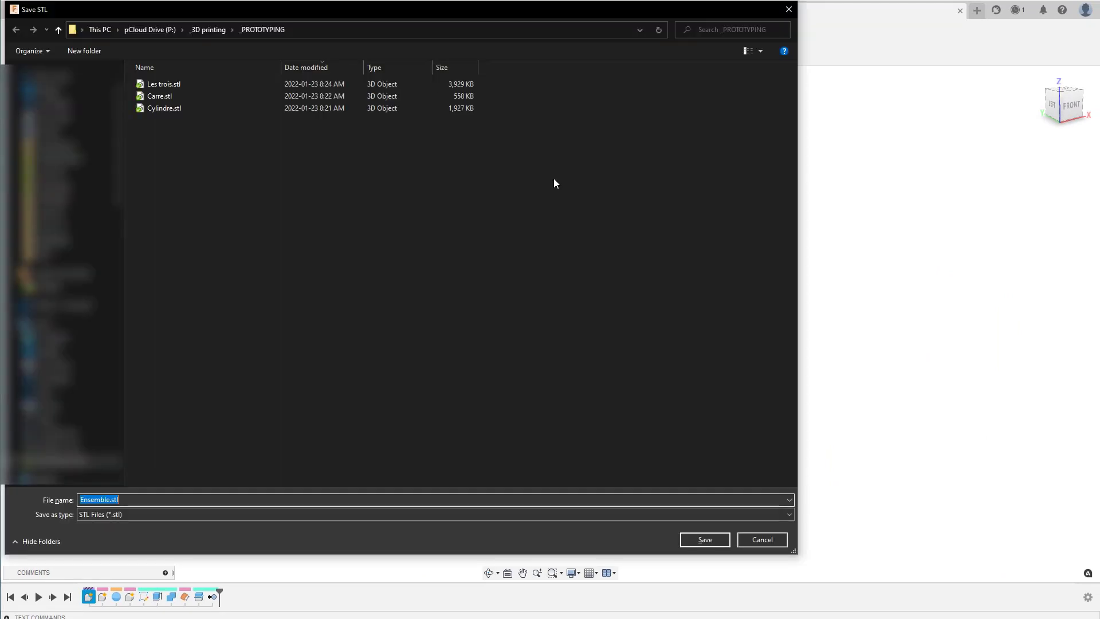
key(Return)
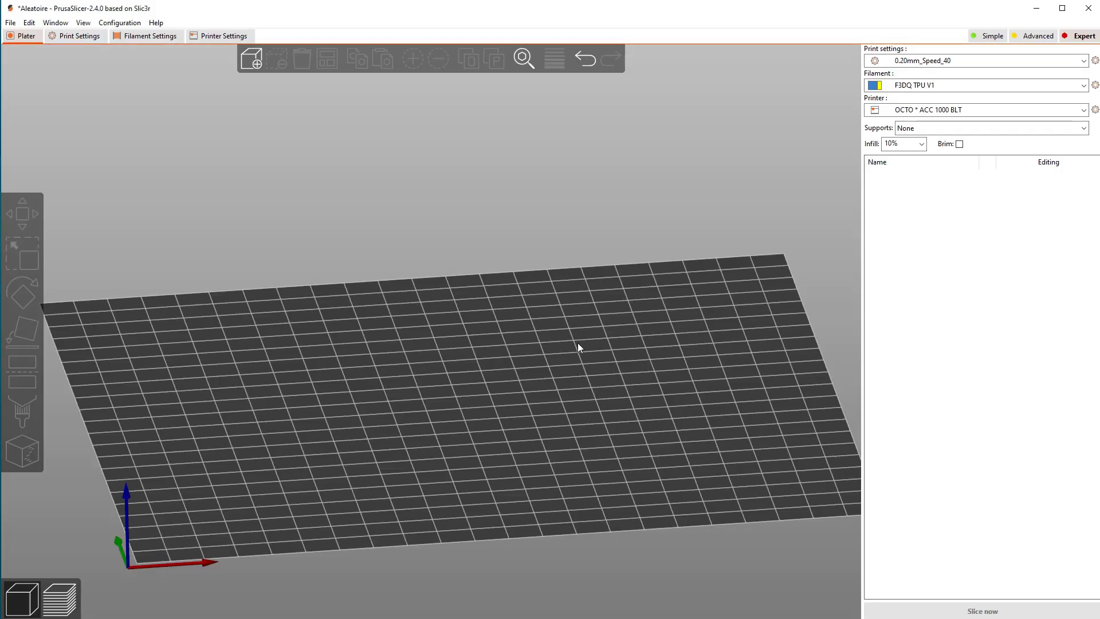
Switch to PrusaSlicer, add Ensemble.stl to the print bed, and slice it for a layer preview
drag(577, 342, 917, 315)
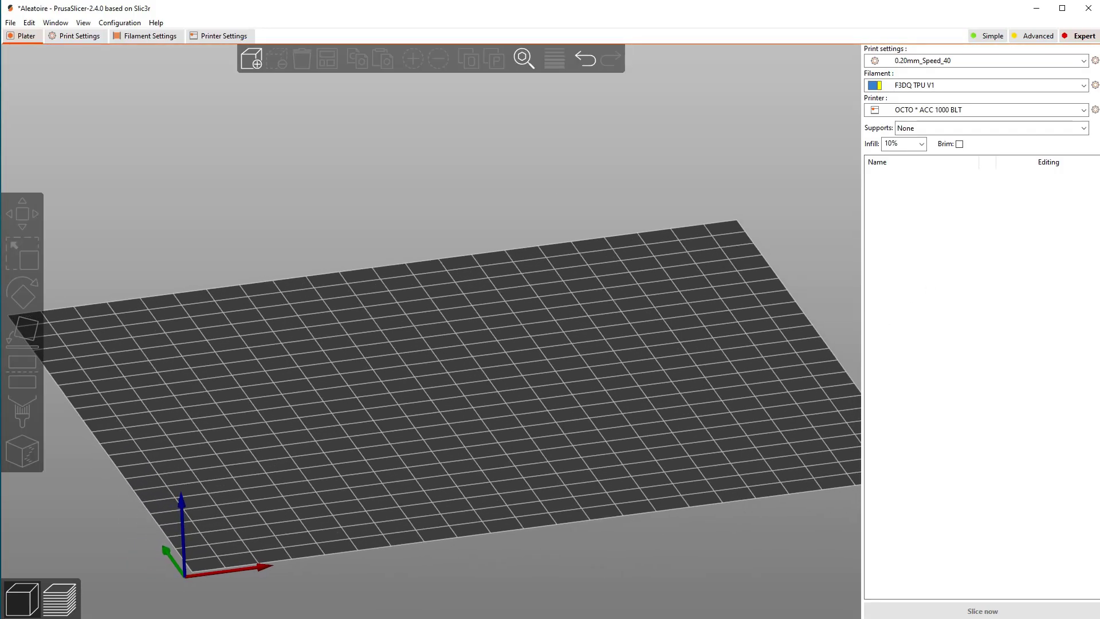
drag(1099, 143, 478, 356)
scroll(478, 355, up, 3)
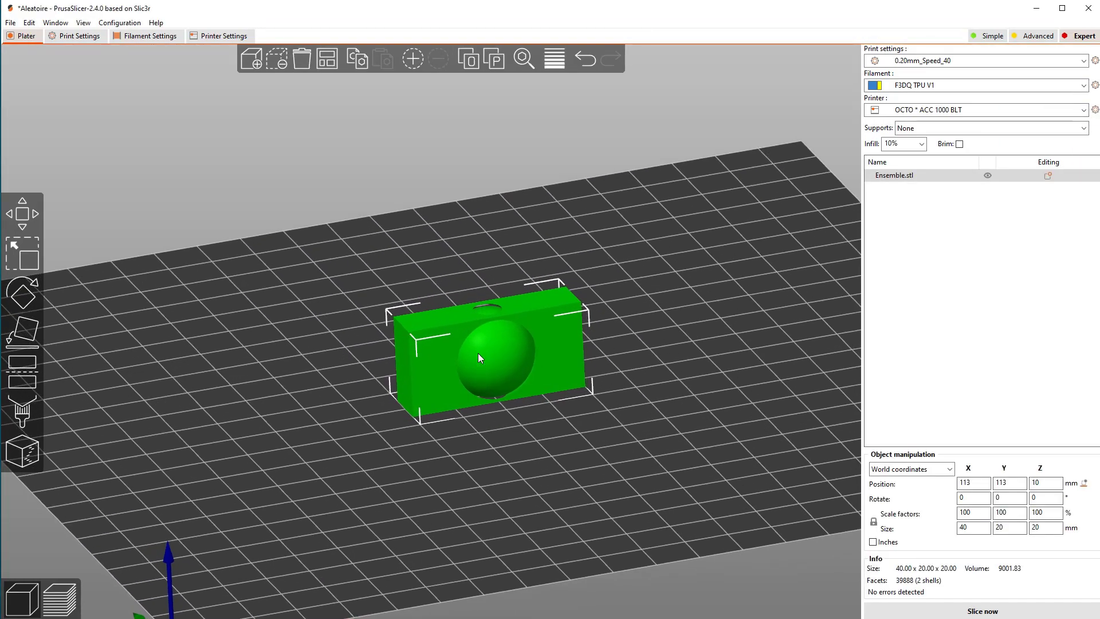
scroll(479, 355, up, 5)
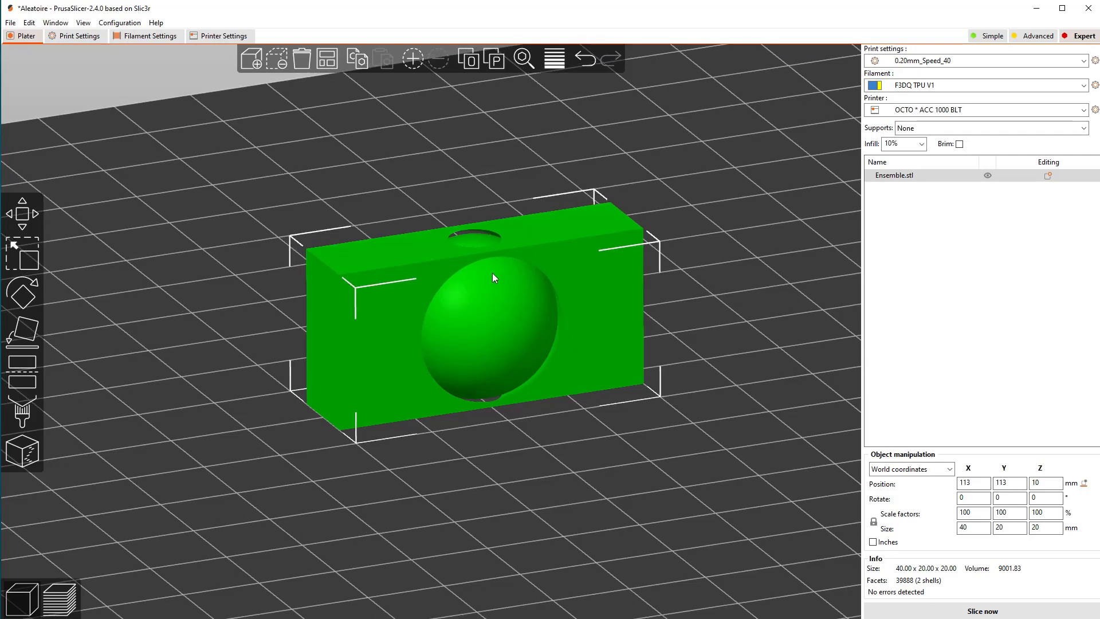
key(Tab)
scroll(493, 273, up, 4)
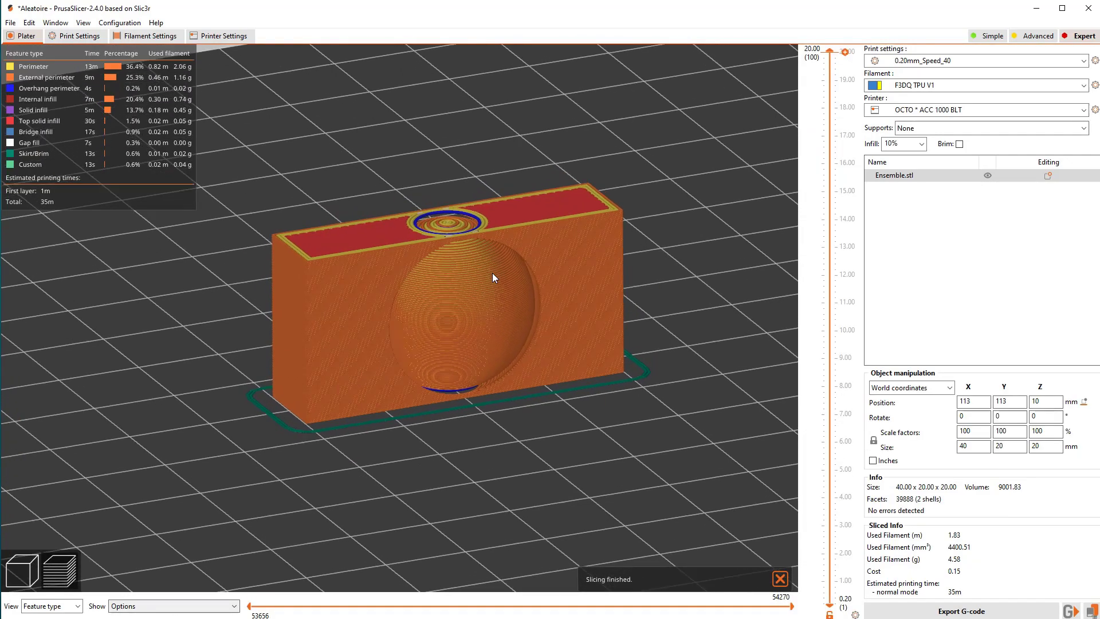
Step down through the sliced layers almost to the bed and back up to the top, examining the separation between sphere and box
key(Down)
key(Down)
key(Down)
key(Down)
key(Down)
key(Down)
key(Down)
key(Down)
key(Down)
key(Down)
key(Down)
key(Down)
key(Down)
key(Down)
key(Down)
key(Down)
key(Down)
key(Down)
key(Down)
key(Down)
key(Down)
key(Down)
key(Down)
key(Down)
key(Down)
key(Down)
key(Down)
key(Down)
key(Down)
key(Down)
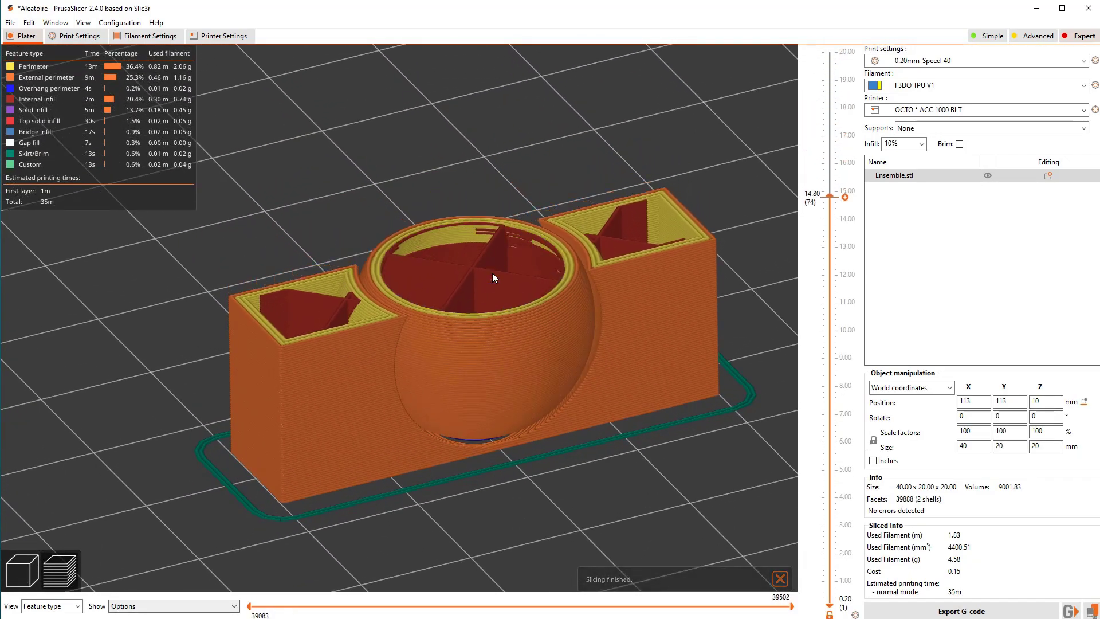
key(Down)
key(Down)
key(Down)
key(Down)
key(Down)
key(Down)
key(Down)
key(Down)
key(Down)
key(Down)
key(Down)
key(Down)
key(Down)
key(Down)
key(Down)
key(Down)
key(Down)
key(Down)
key(Down)
key(Down)
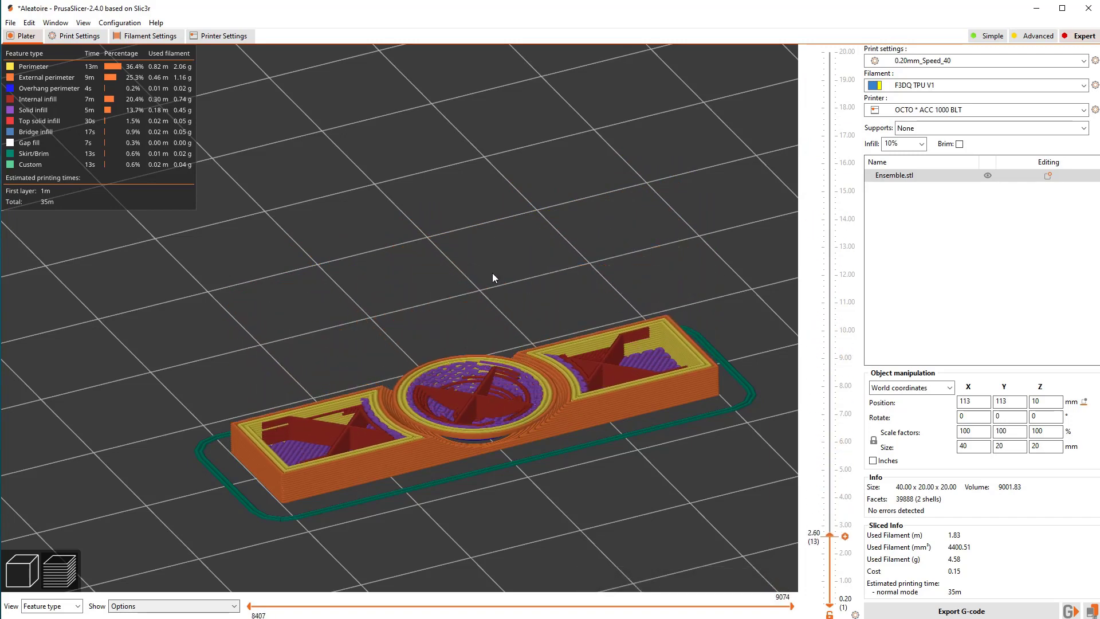
key(Up)
key(Up)
key(Up)
key(Up)
key(Up)
key(Up)
key(Up)
key(Up)
key(Up)
key(Up)
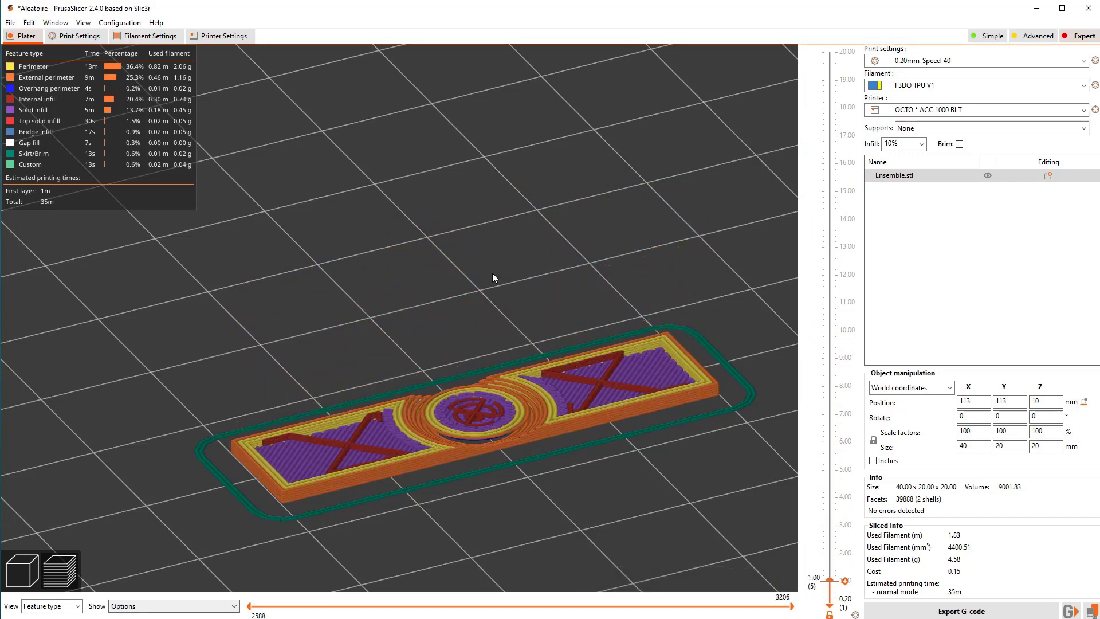
key(Up)
key(Up)
key(Up)
key(Up)
key(Up)
key(Up)
key(Up)
key(Up)
key(Up)
key(Up)
key(Up)
key(Up)
key(Up)
key(Up)
key(Up)
key(Up)
key(Up)
key(Up)
key(Up)
key(Up)
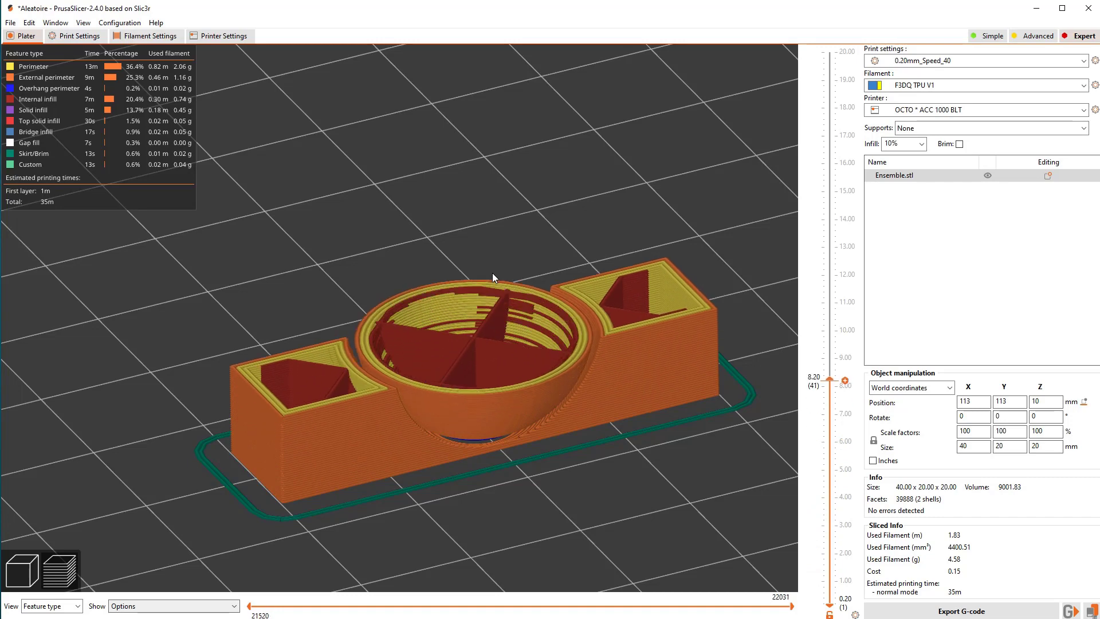
key(Up)
key(Up)
key(Up)
key(Up)
key(Up)
key(Up)
key(Up)
key(Up)
key(Up)
key(Up)
key(Up)
key(Up)
key(Up)
key(Up)
key(Up)
key(Up)
key(Up)
key(Up)
key(Up)
key(Up)
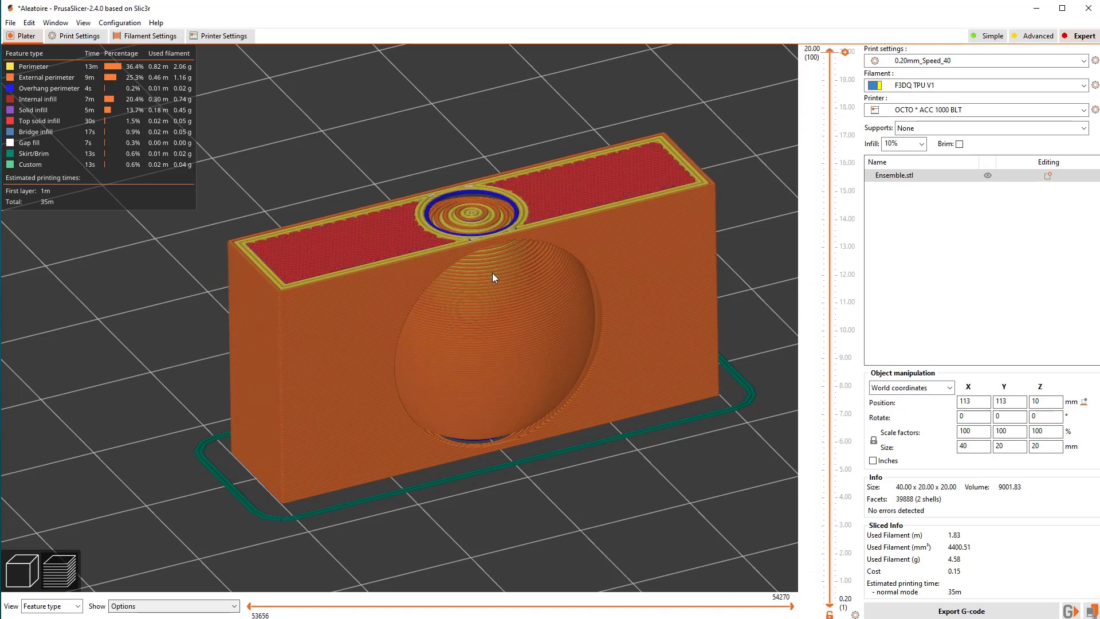
key(0)
scroll(493, 273, down, 3)
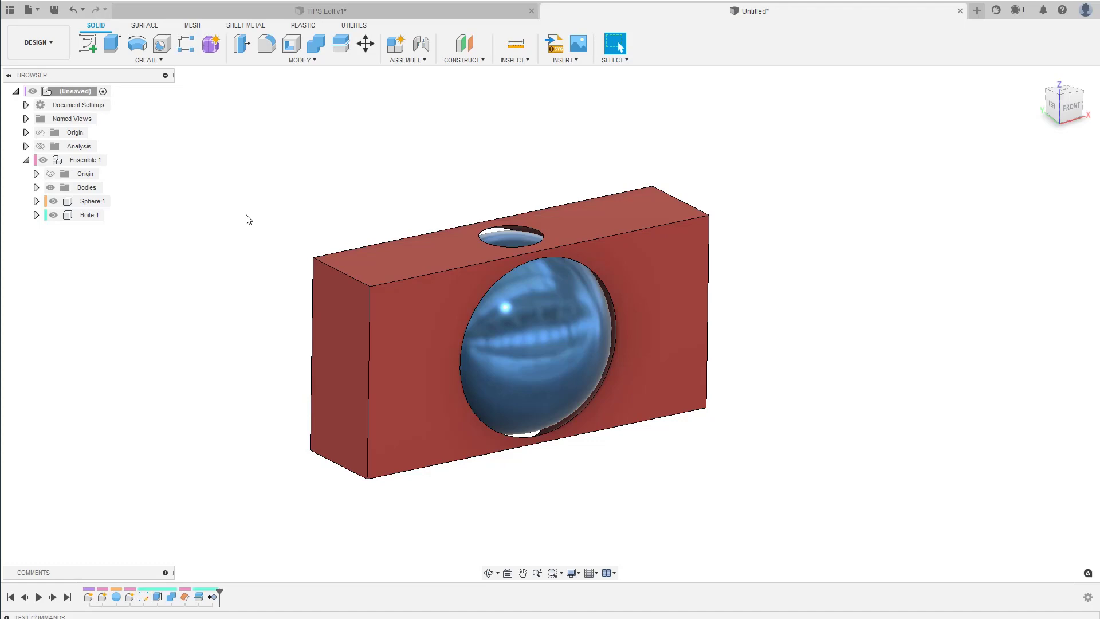
Switch back to Fusion 360 and return to the TIPS Loft v1 design
click(291, 12)
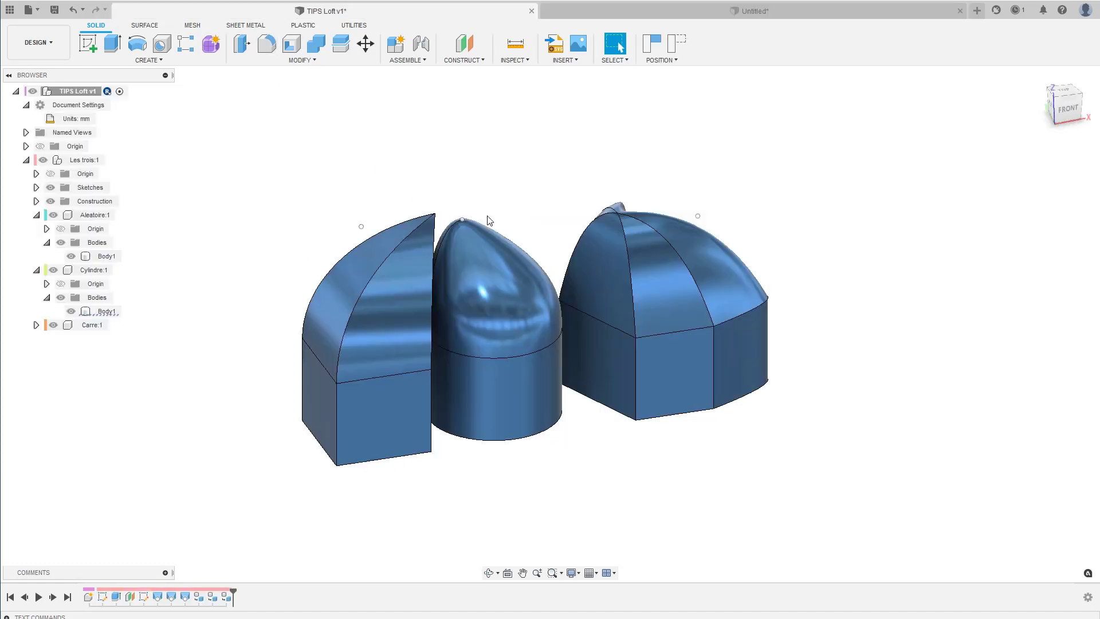